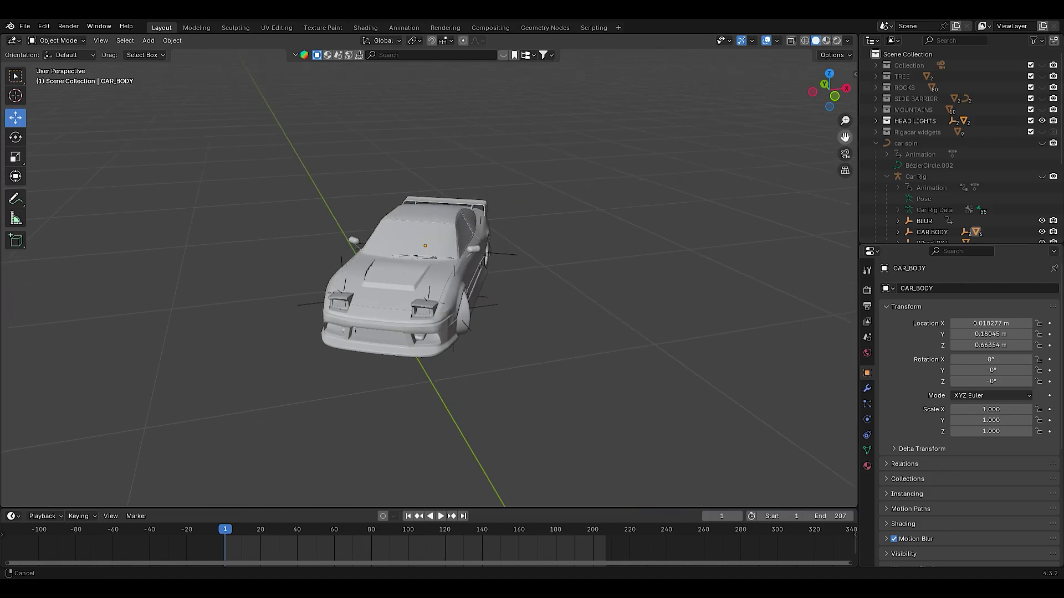
# - Unhide the Car Rig armature in the viewport and select it
pyautogui.moveTo(443, 277); pyautogui.dragTo(579, 307, button='middle')
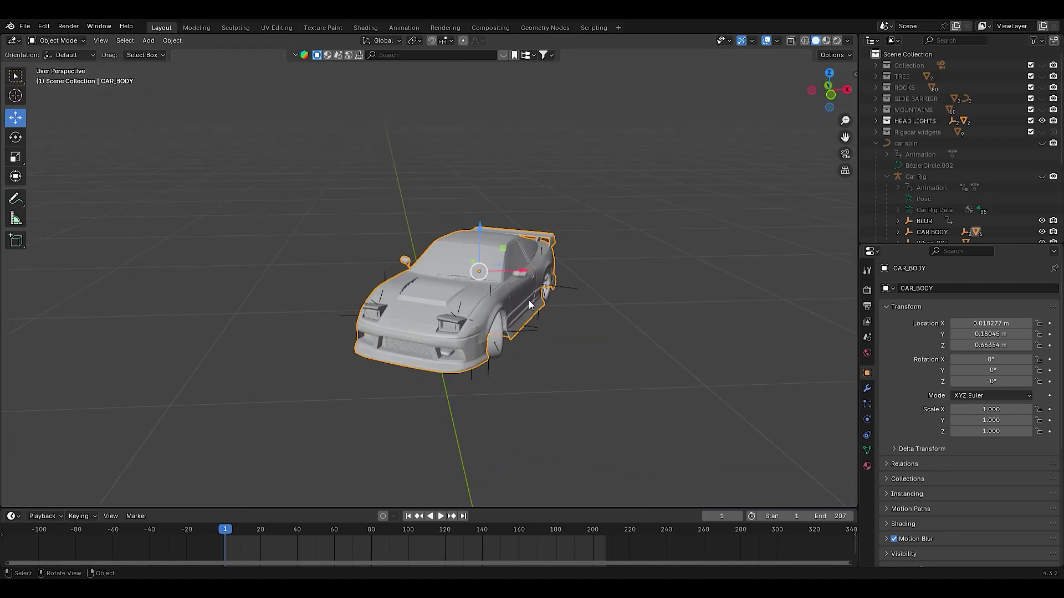
pyautogui.click(658, 288)
pyautogui.moveTo(825, 100); pyautogui.dragTo(831, 172)
pyautogui.click(1042, 176)
pyautogui.click(921, 177)
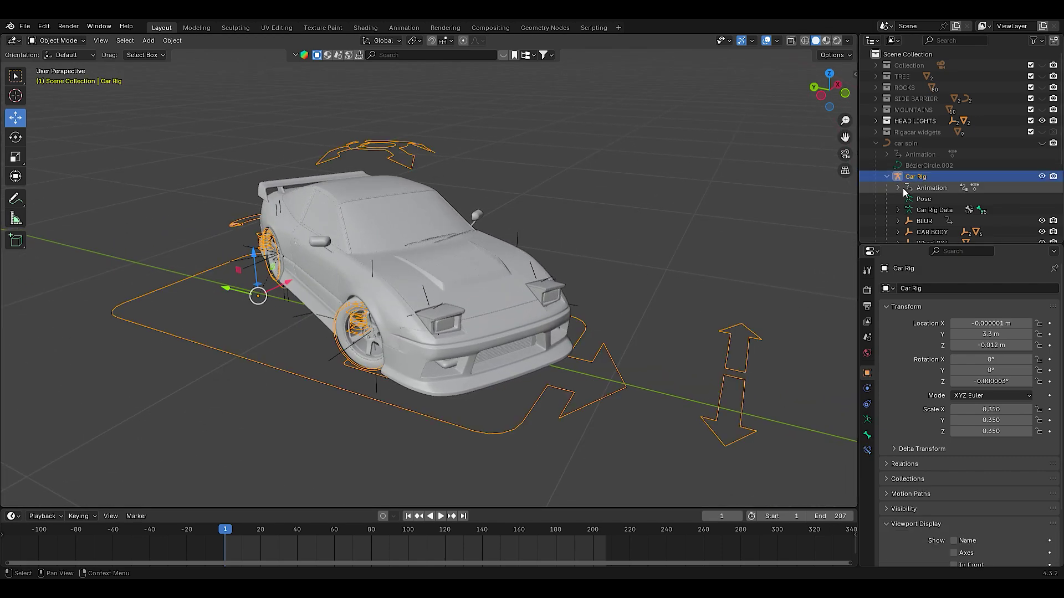
# - Select the pop-up headlights on the car and hide the HEAD LIGHTS collection in the viewport
pyautogui.click(552, 297)
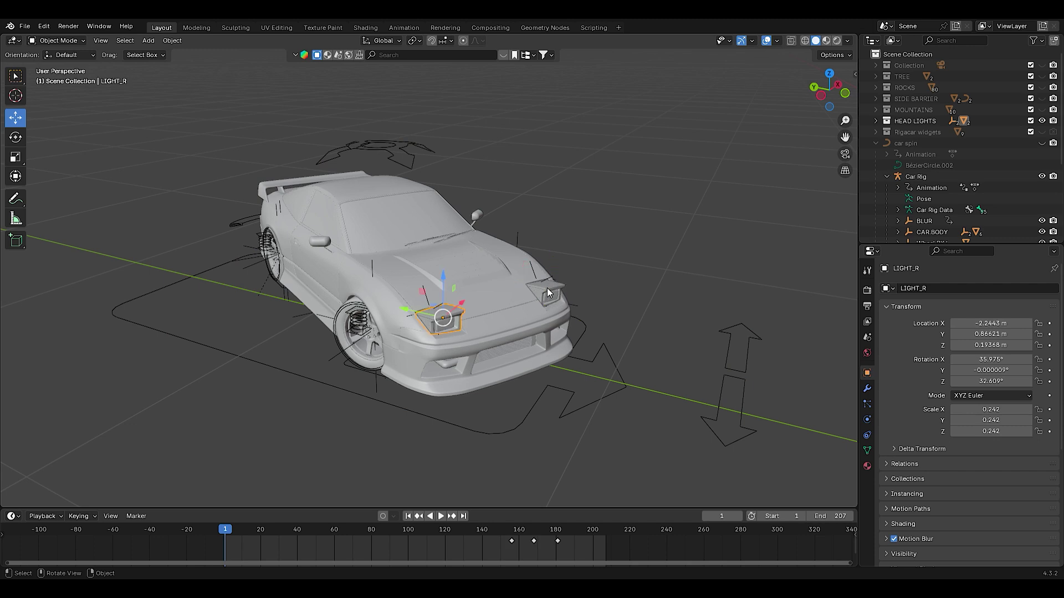
pyautogui.click(1042, 122)
pyautogui.moveTo(830, 89); pyautogui.dragTo(763, 202)
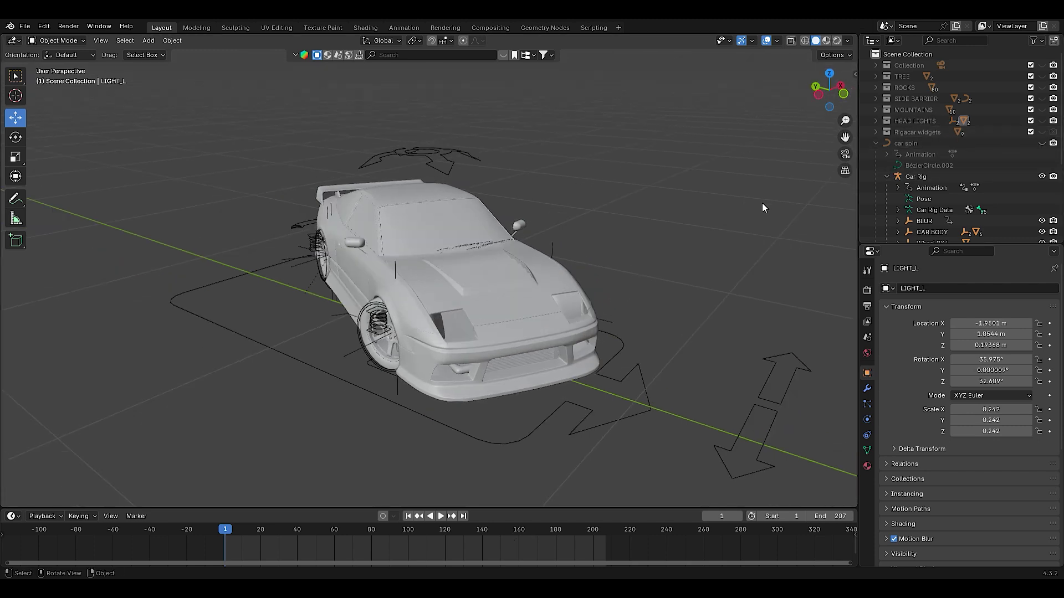
# - Select the Car Rig around the car and switch it to Pose Mode
pyautogui.click(546, 395)
pyautogui.scroll(-2, 543, 383)
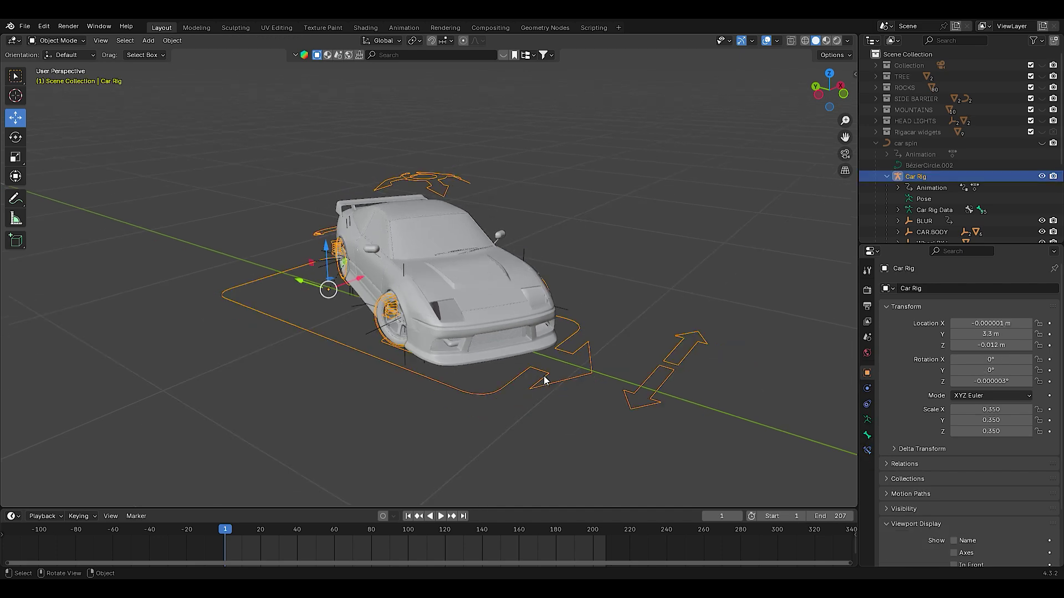
pyautogui.hotkey('ctrl', 'Tab')
pyautogui.scroll(-2, 516, 326)
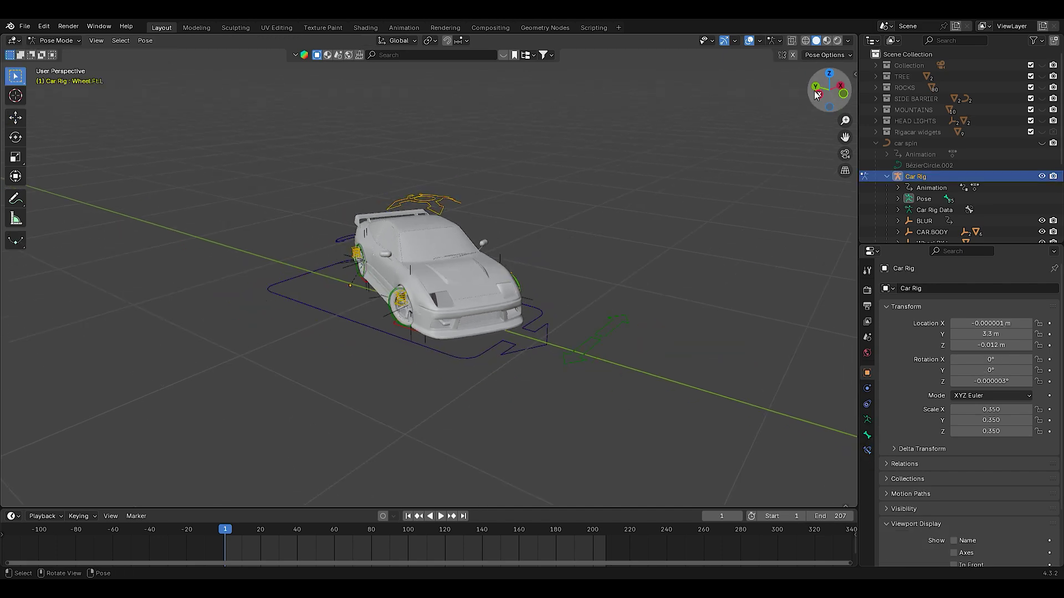
# - Select the Drift control bone behind the car and display its transform values
pyautogui.moveTo(815, 93); pyautogui.dragTo(894, 171)
pyautogui.scroll(-2, 787, 126)
pyautogui.moveTo(770, 166); pyautogui.dragTo(444, 212)
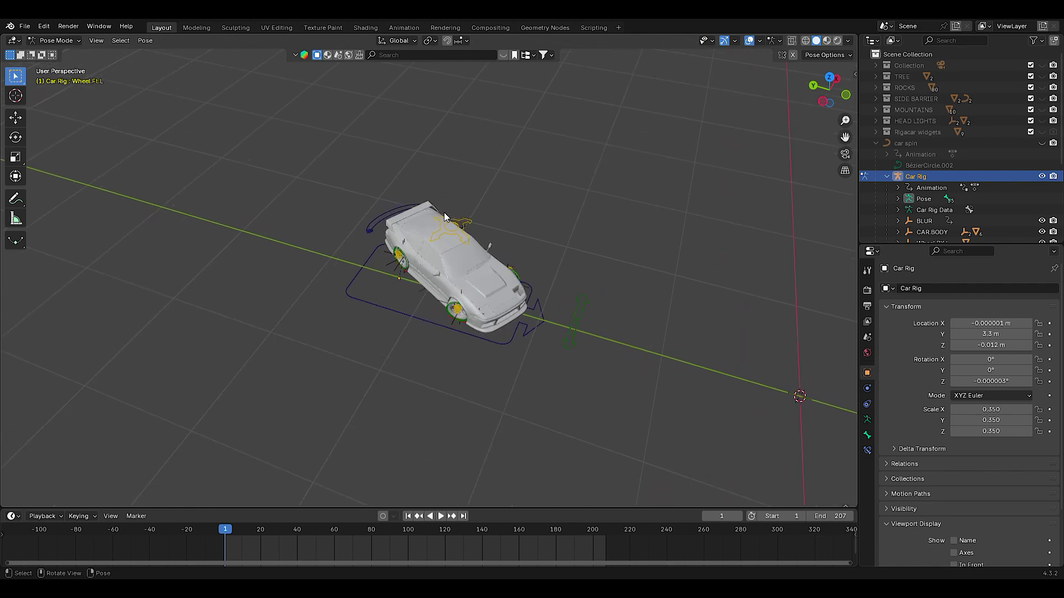
pyautogui.moveTo(833, 94); pyautogui.dragTo(948, 63)
pyautogui.moveTo(845, 139); pyautogui.dragTo(844, 143)
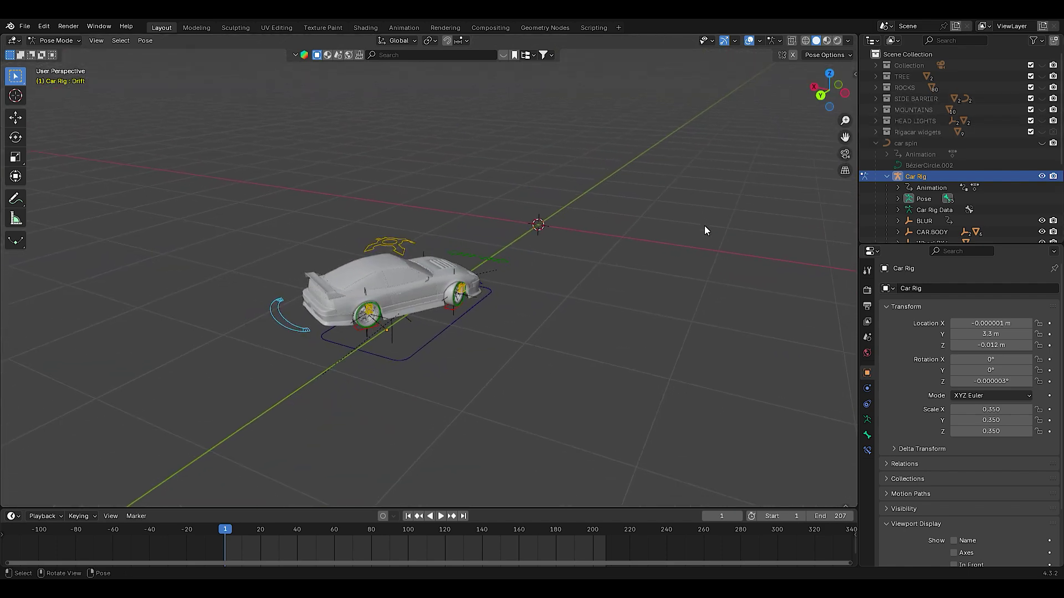
pyautogui.press('n')
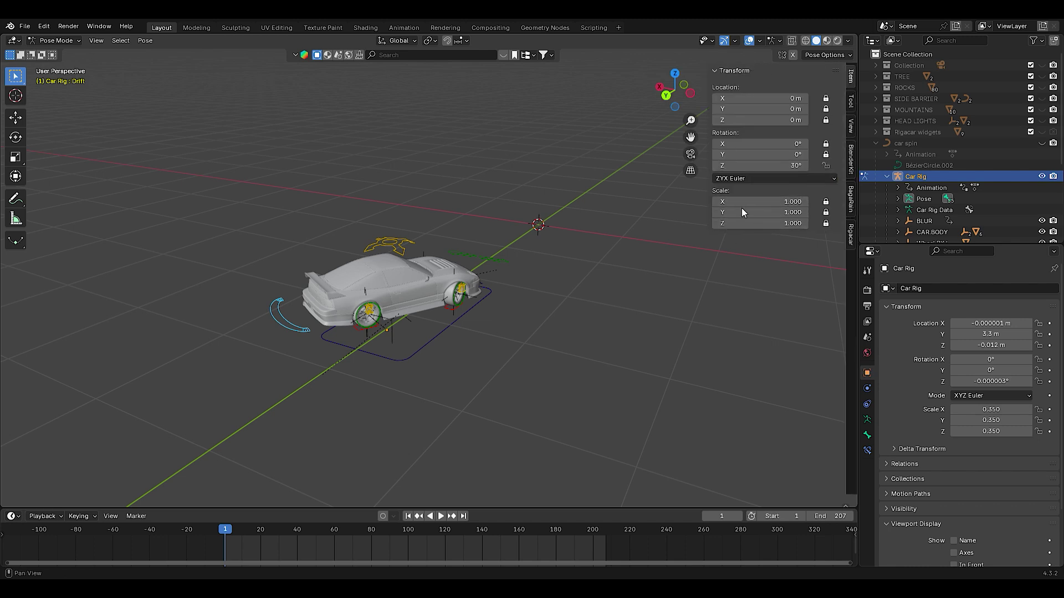
# - Select the right rear wheel bone and examine its keyframed X rotation at the first and last frames
pyautogui.scroll(2, 438, 332)
pyautogui.click(311, 328)
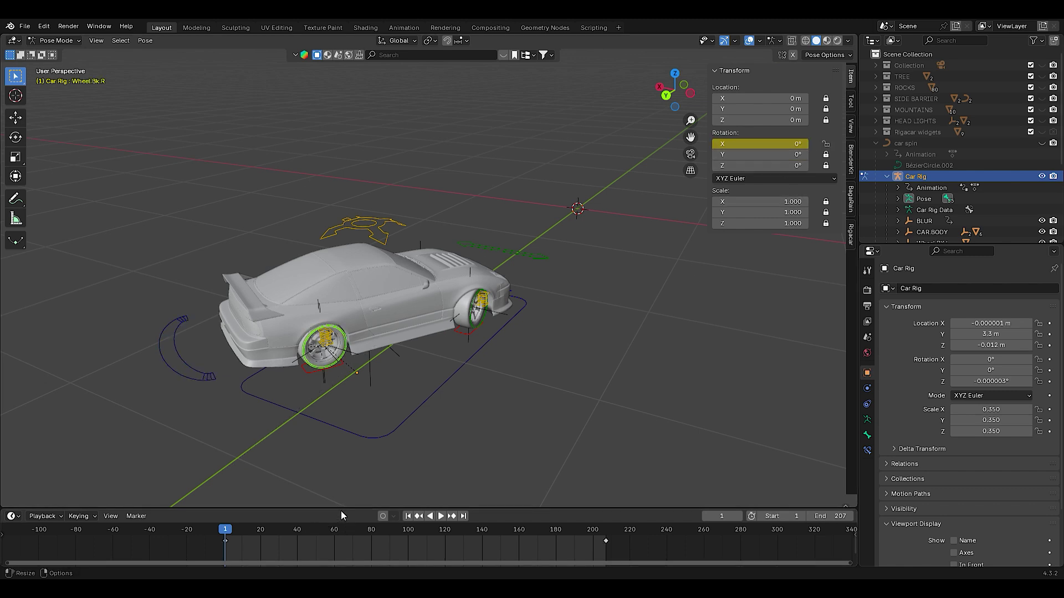
pyautogui.moveTo(341, 515); pyautogui.dragTo(366, 504)
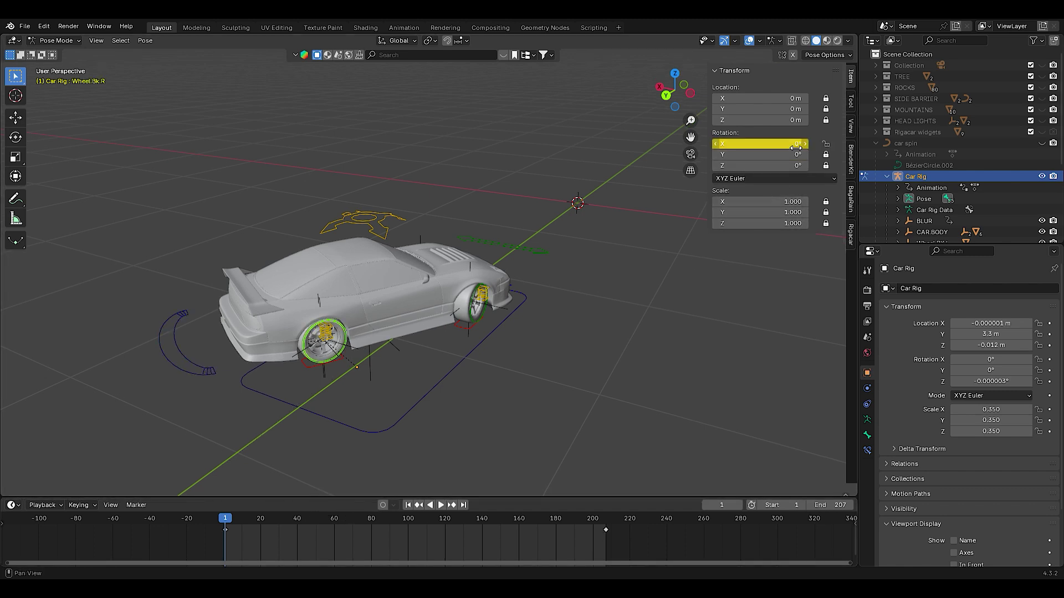
pyautogui.click(463, 505)
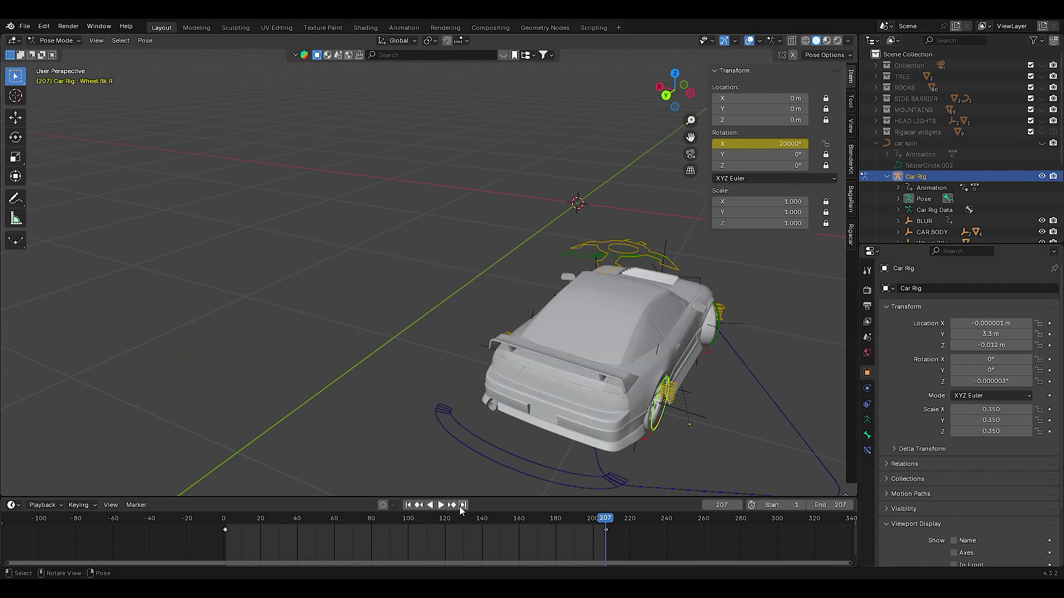
pyautogui.moveTo(696, 147); pyautogui.dragTo(507, 84)
pyautogui.scroll(-1, 660, 173)
pyautogui.moveTo(679, 93); pyautogui.dragTo(640, 95)
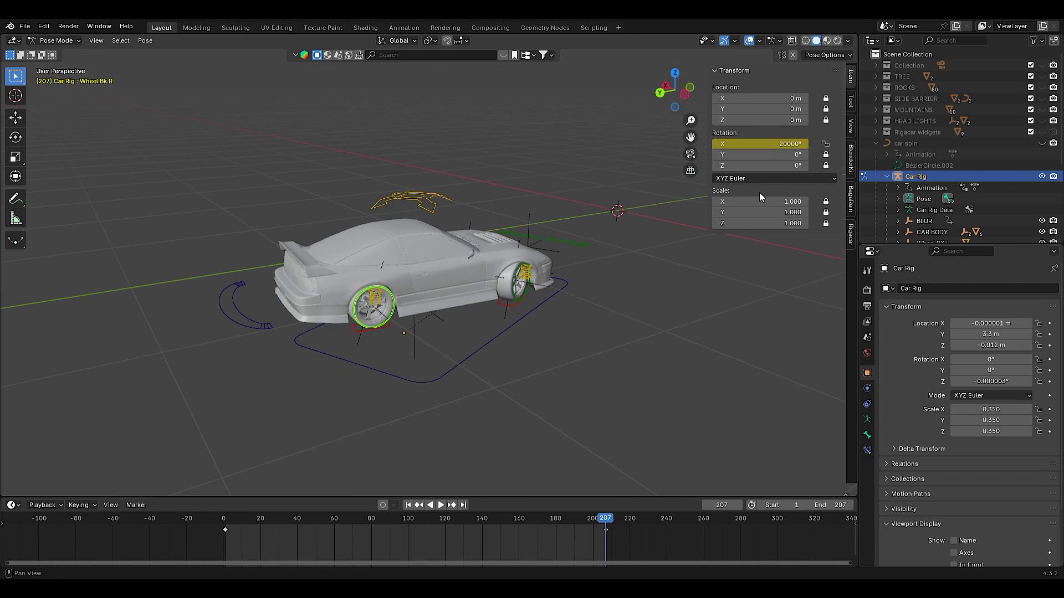
pyautogui.moveTo(690, 137); pyautogui.dragTo(685, 162)
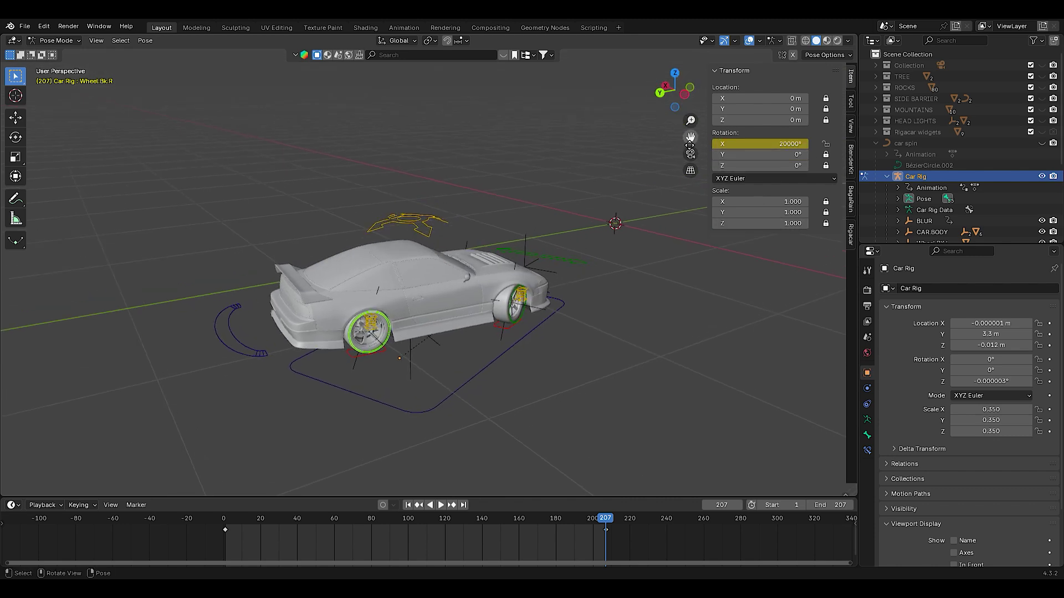
# - Select the right front wheel bone, check the wheel bones on the other side, and return to Object Mode
pyautogui.click(511, 295)
pyautogui.moveTo(673, 90); pyautogui.dragTo(837, 91)
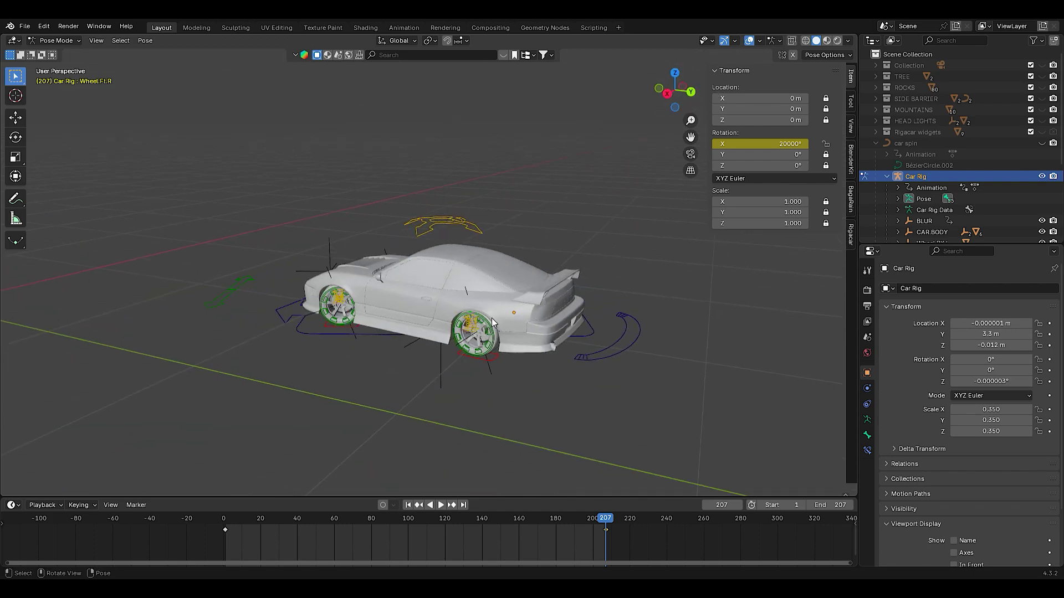
pyautogui.click(505, 303)
pyautogui.hotkey('ctrl', 'Tab')
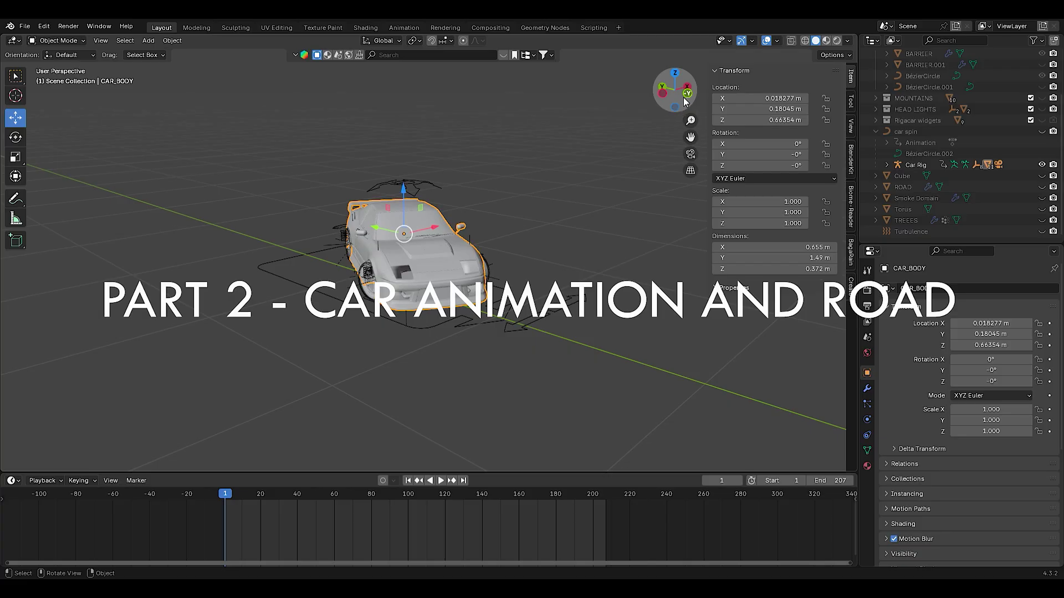
# - Select the Car Rig and unhide the car spin circle curve at the world origin
pyautogui.scroll(-2, 541, 257)
pyautogui.moveTo(540, 257); pyautogui.dragTo(634, 159, button='middle')
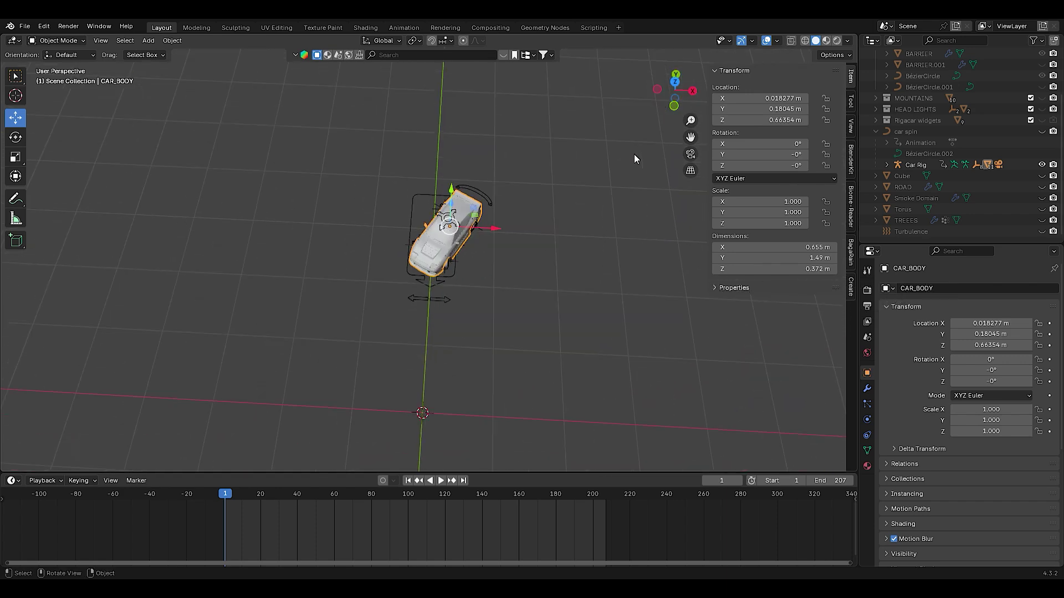
pyautogui.moveTo(691, 136); pyautogui.dragTo(633, 185)
pyautogui.click(452, 207)
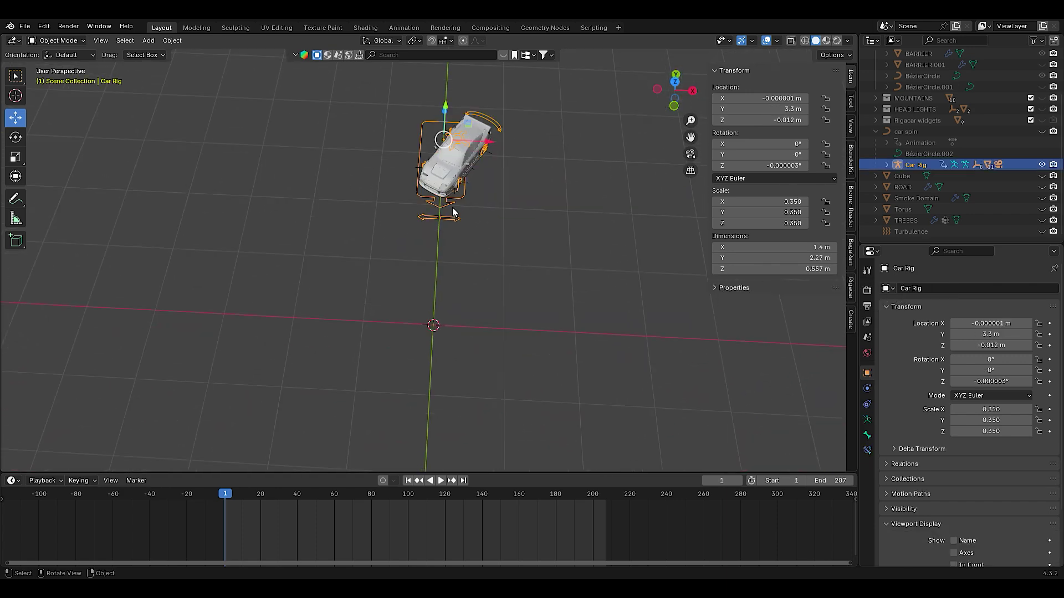
pyautogui.hotkey('shift', 'a')
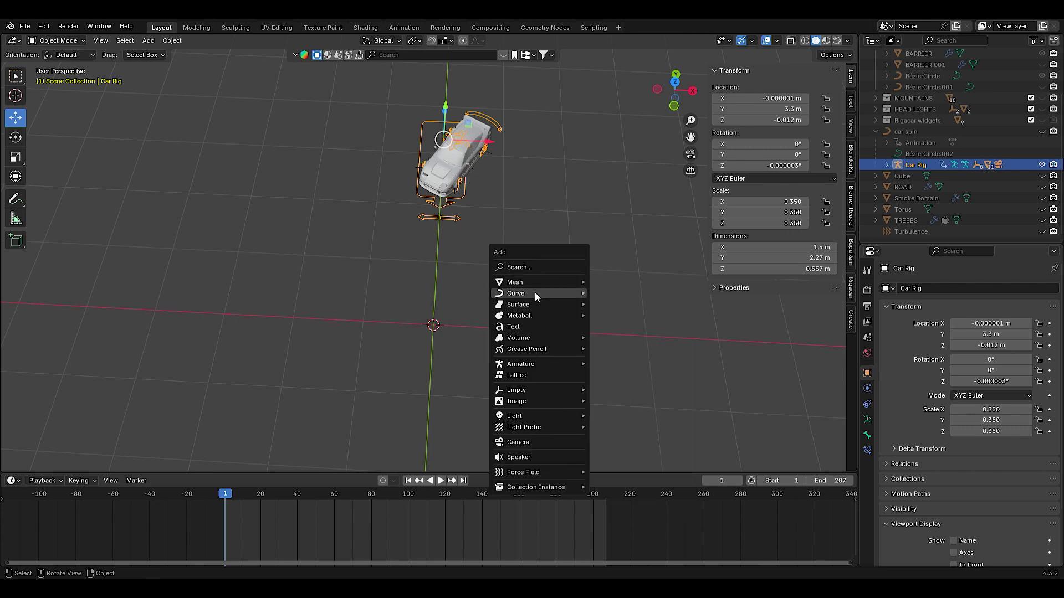
pyautogui.moveTo(571, 293)
pyautogui.click(621, 303)
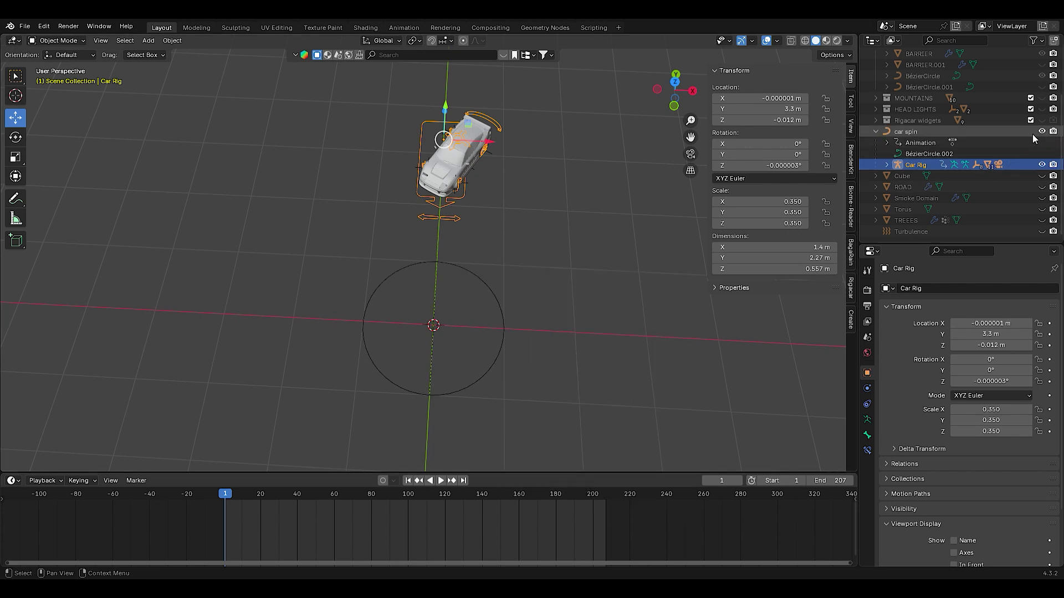
# - Add the car spin circle to the selection and parent the Car Rig to it with Object (Keep Transform)
pyautogui.click(473, 275)
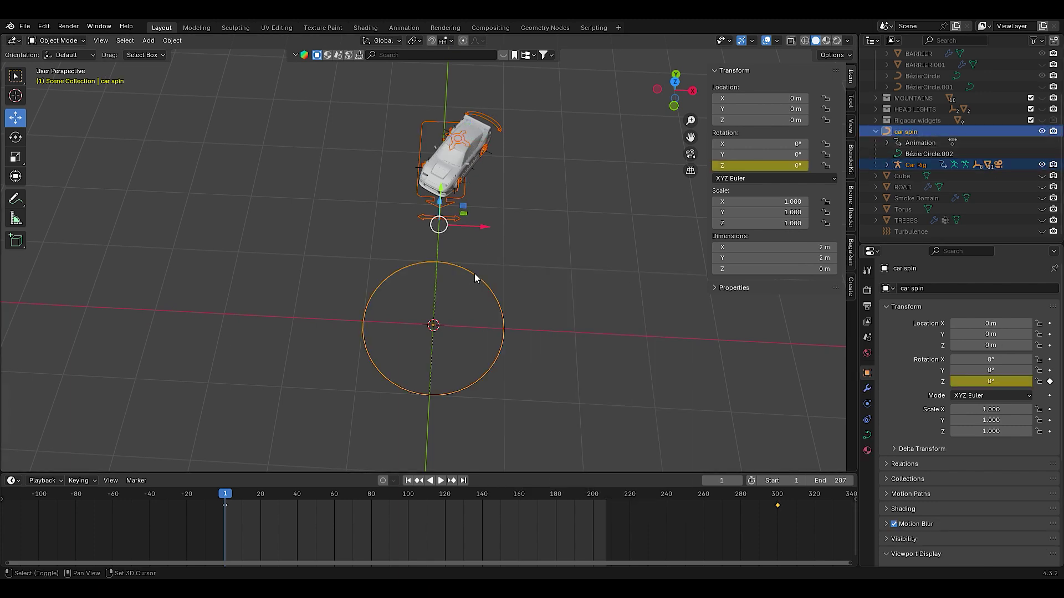
pyautogui.hotkey('ctrl', 'p')
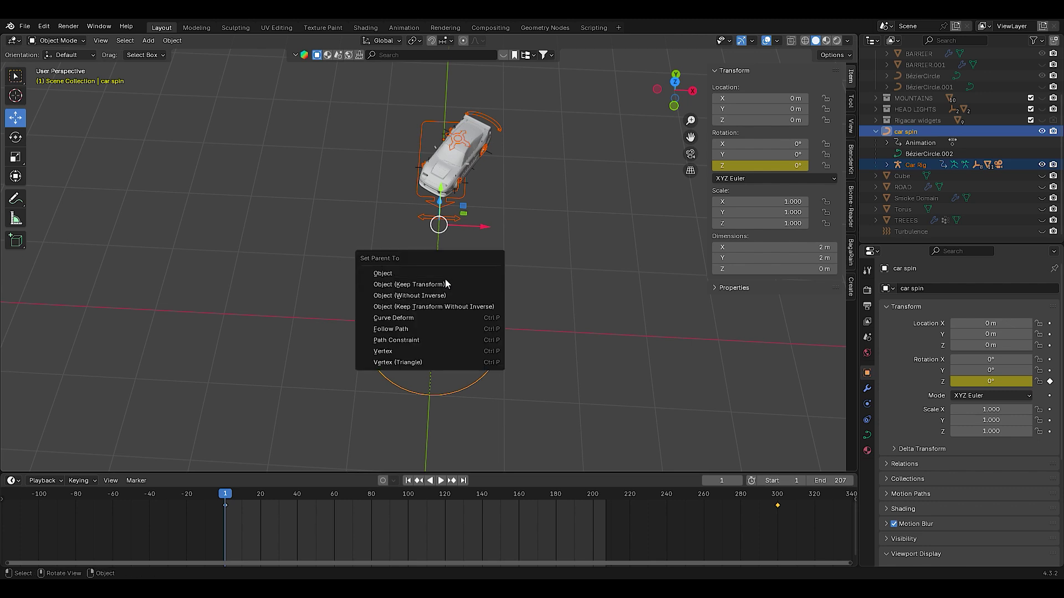
pyautogui.click(491, 285)
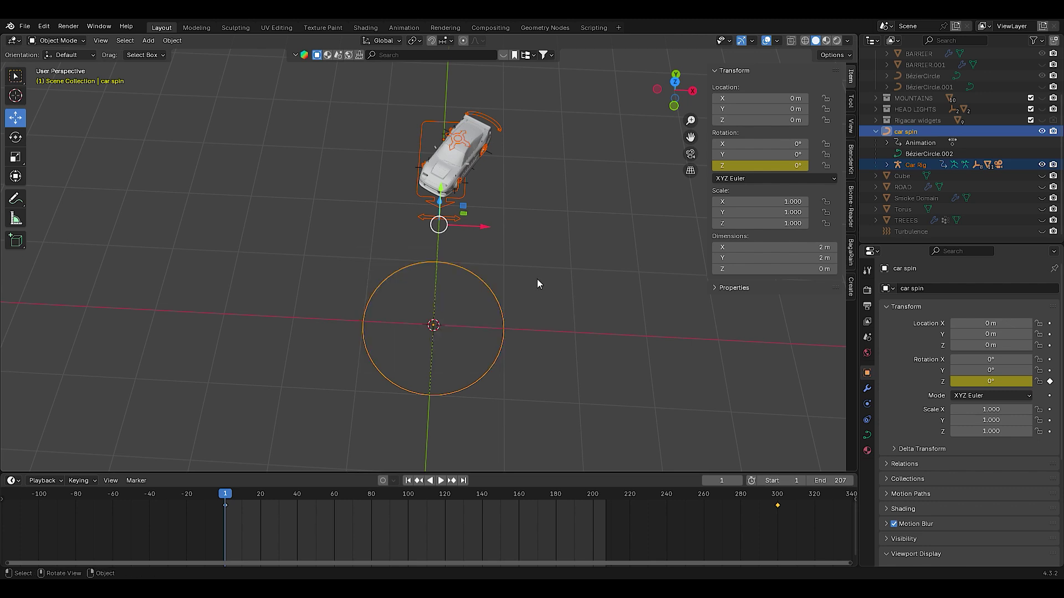
# - Play the car spin circle's animation and examine its Z rotation keyframes at frames 1 and 300
pyautogui.click(498, 296)
pyautogui.press('space')
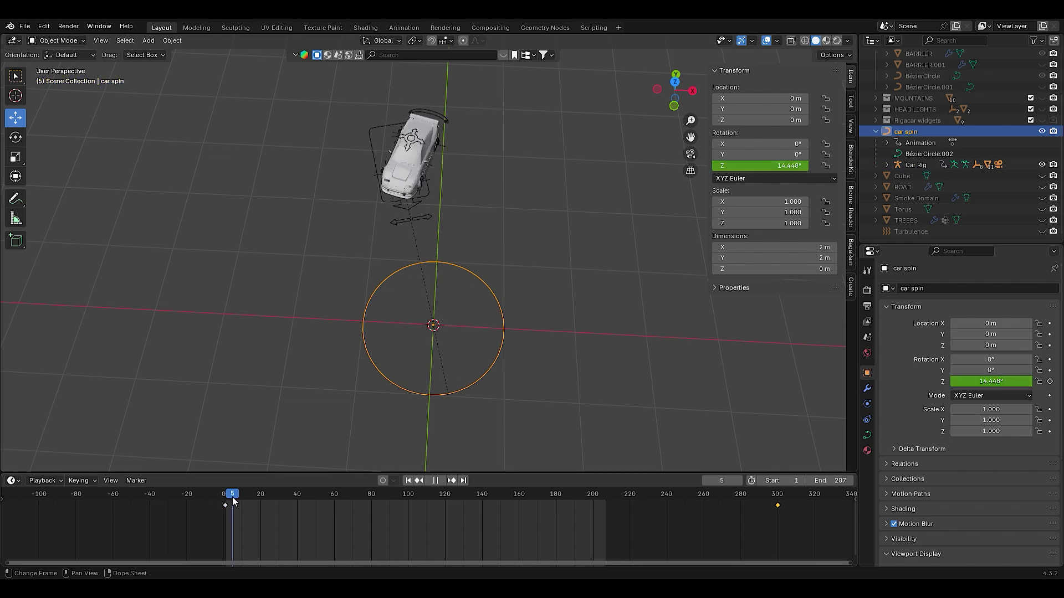
pyautogui.click(221, 502)
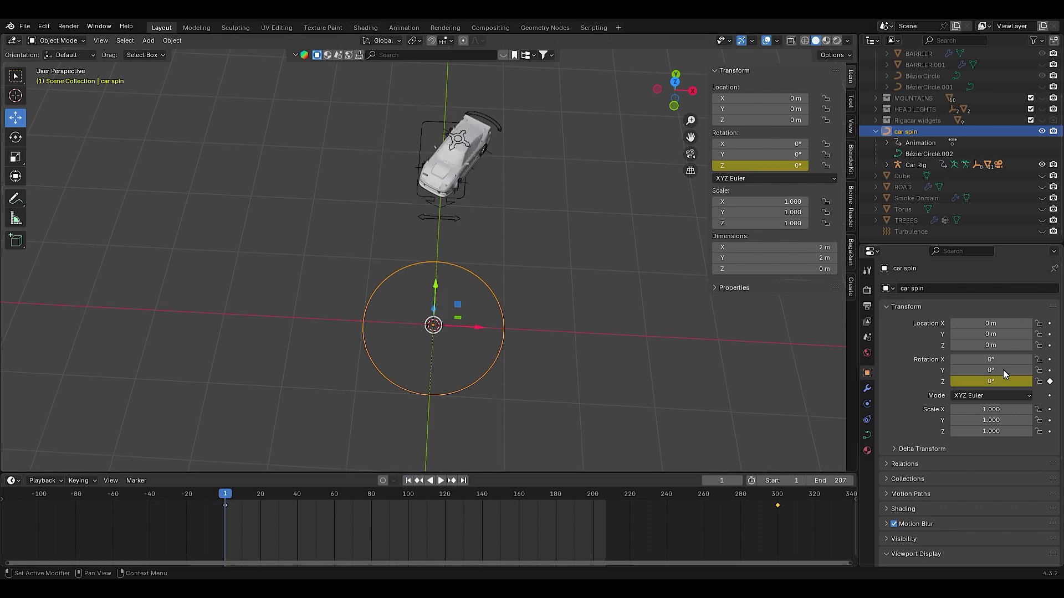
pyautogui.moveTo(745, 497); pyautogui.dragTo(777, 500)
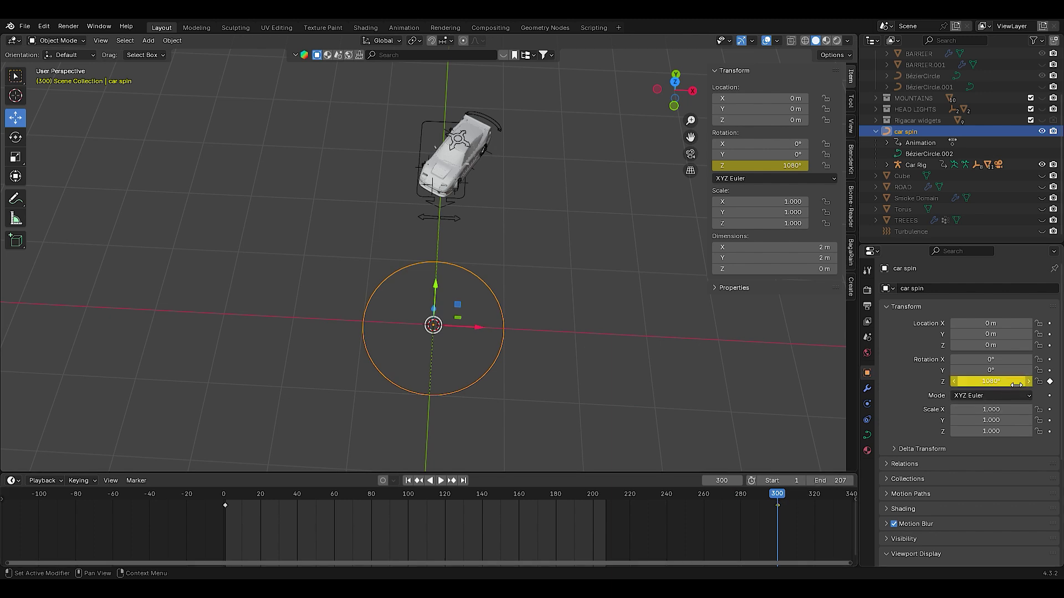
pyautogui.moveTo(777, 501); pyautogui.dragTo(421, 500)
pyautogui.click(409, 481)
# - Unhide the ROAD plane in the viewport
pyautogui.scroll(-2, 493, 316)
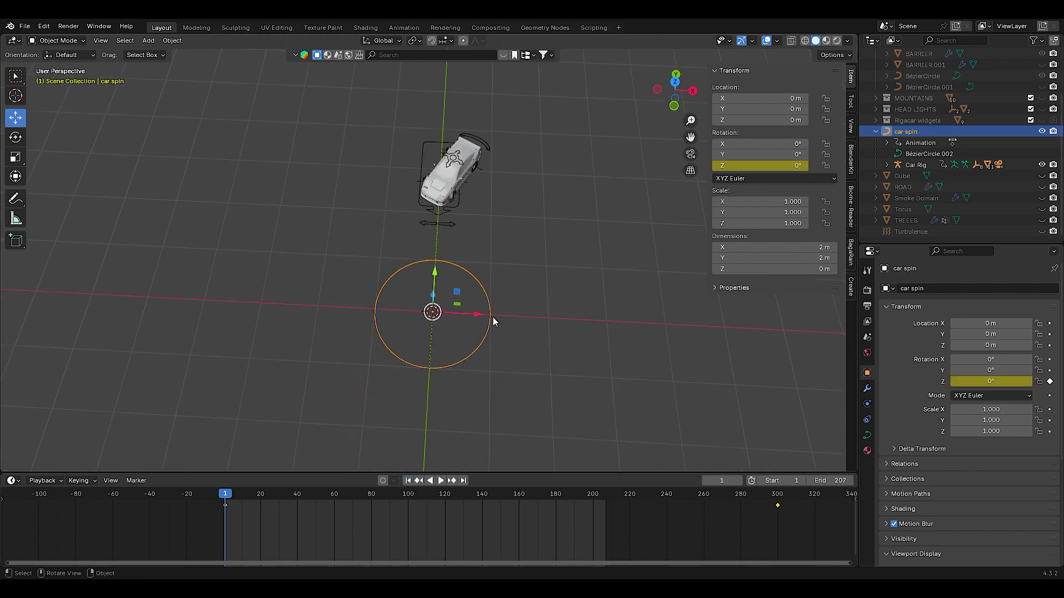
pyautogui.moveTo(692, 142); pyautogui.dragTo(684, 175)
pyautogui.hotkey('shift', 'a')
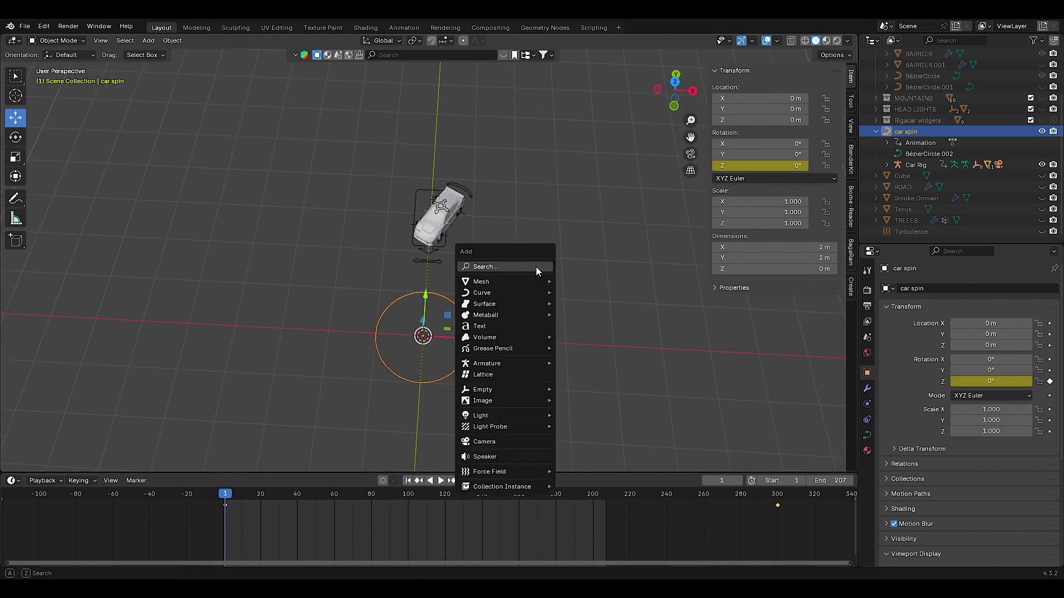
pyautogui.moveTo(516, 401)
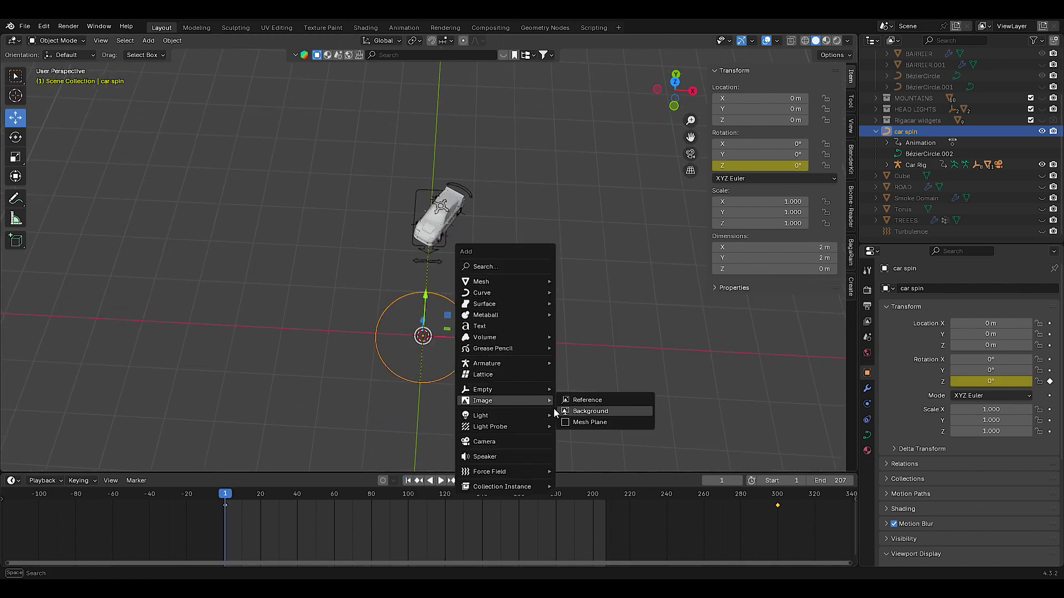
pyautogui.click(629, 305)
pyautogui.click(1042, 187)
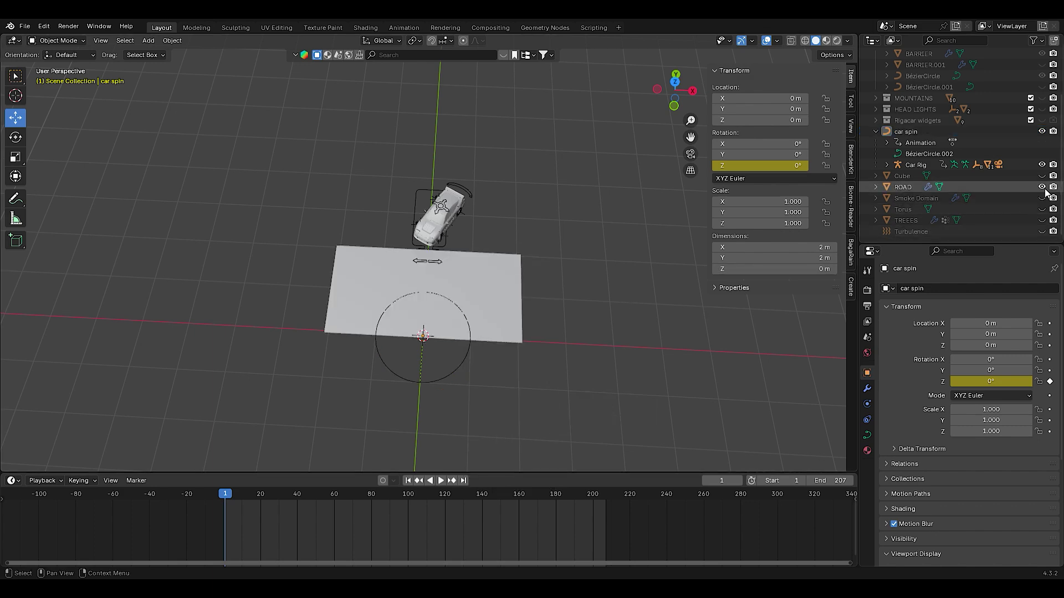
# - Select the ROAD plane, enable its Array modifier in the viewport and expand the modifier's settings
pyautogui.click(903, 188)
pyautogui.moveTo(675, 91); pyautogui.dragTo(676, 124)
pyautogui.scroll(2, 639, 159)
pyautogui.click(867, 388)
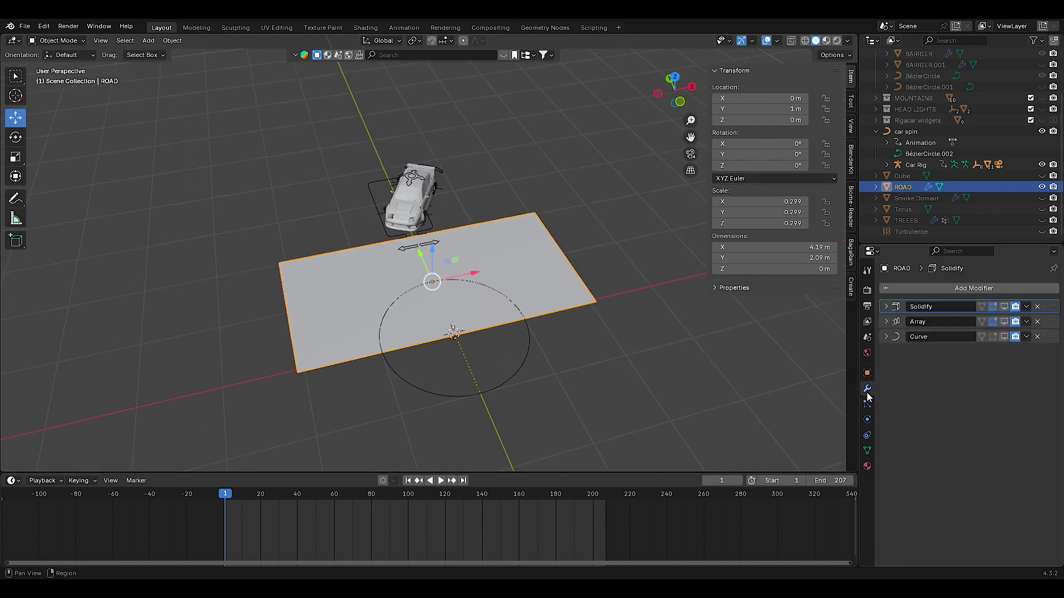
pyautogui.click(1003, 322)
pyautogui.click(886, 321)
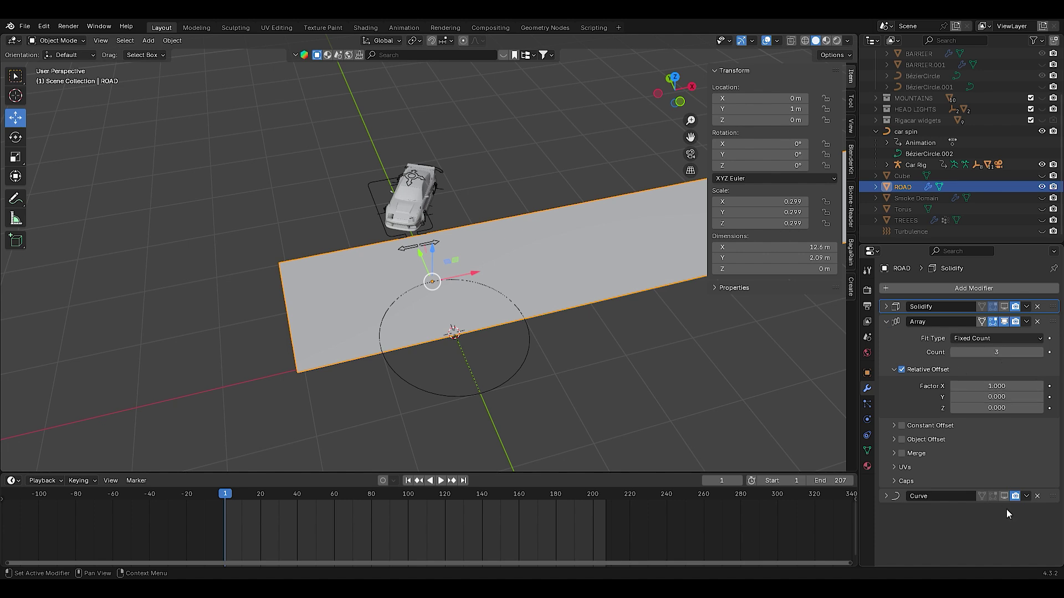
# - Enable the ROAD plane's Curve modifier in the viewport, inspect its Curve Object setting and select the car spin circle
pyautogui.click(1004, 496)
pyautogui.click(886, 321)
pyautogui.click(886, 337)
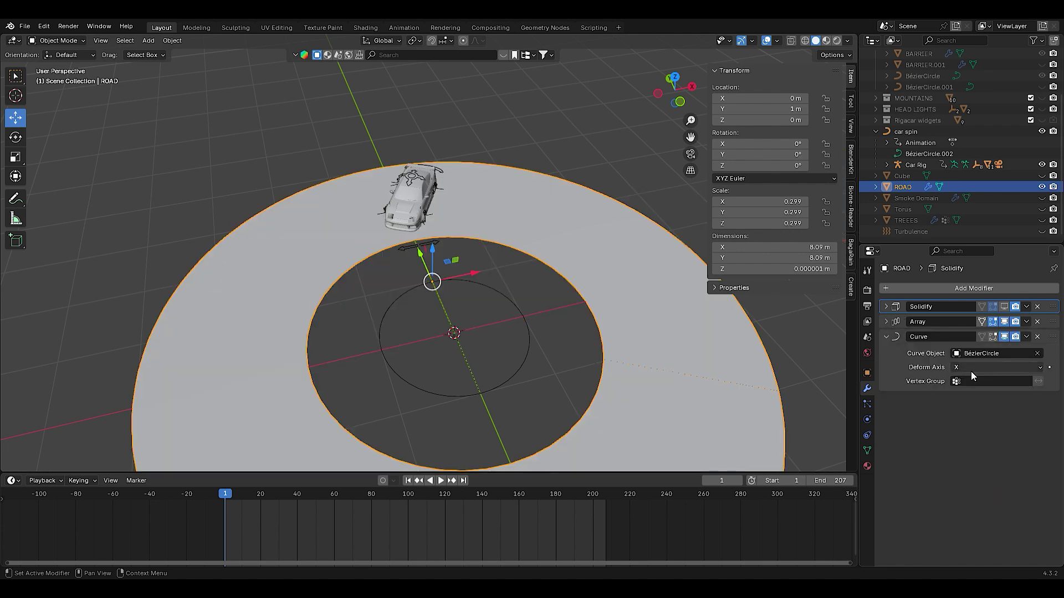
pyautogui.click(984, 354)
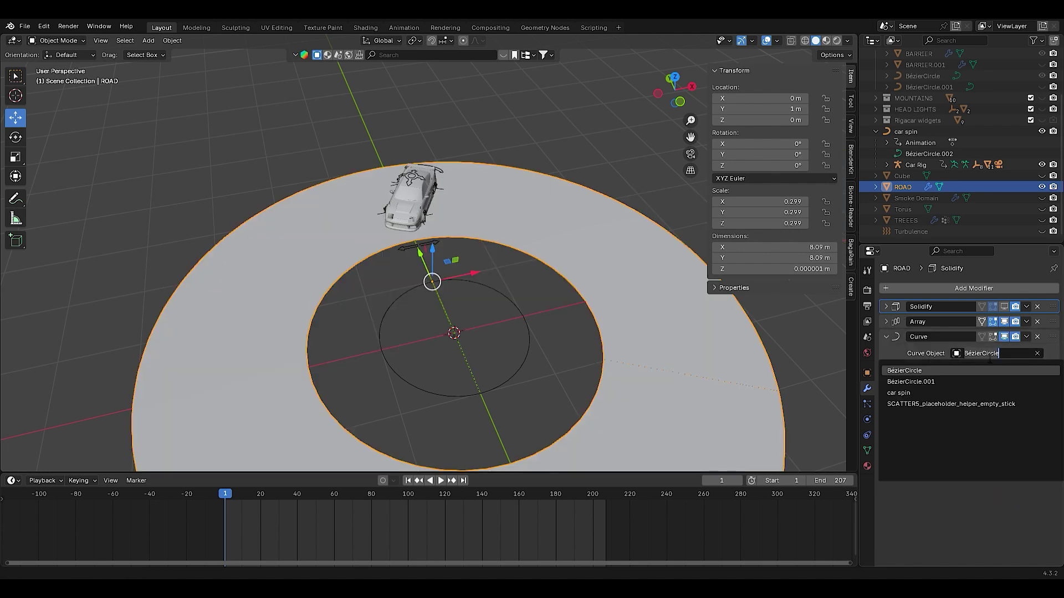
pyautogui.click(496, 294)
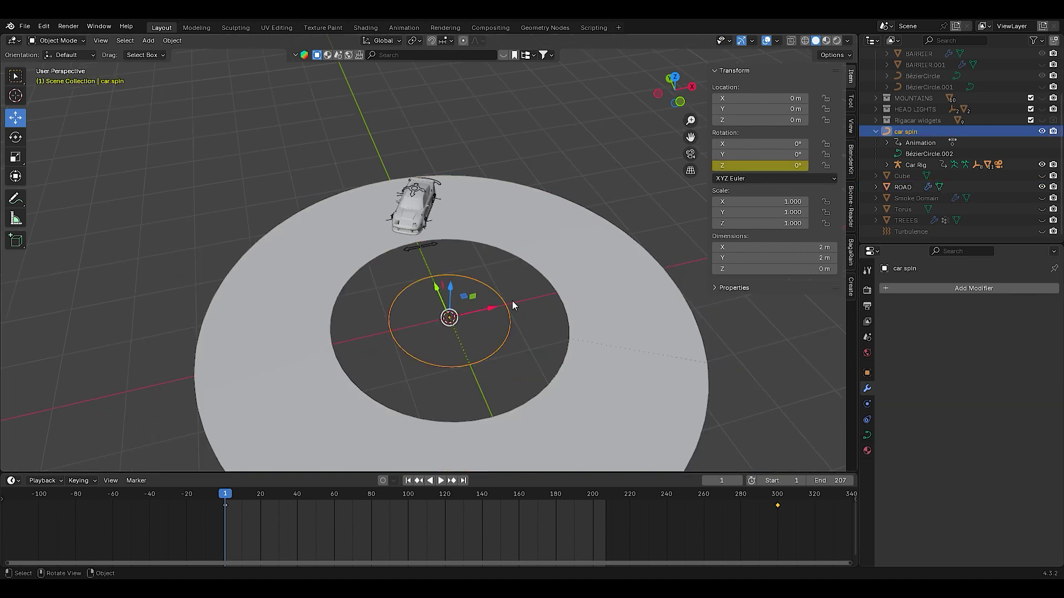
# - Unhide the SIDE BARRIER collection's BARRIER and its curve in the viewport, and select the BARRIER object
pyautogui.click(612, 181)
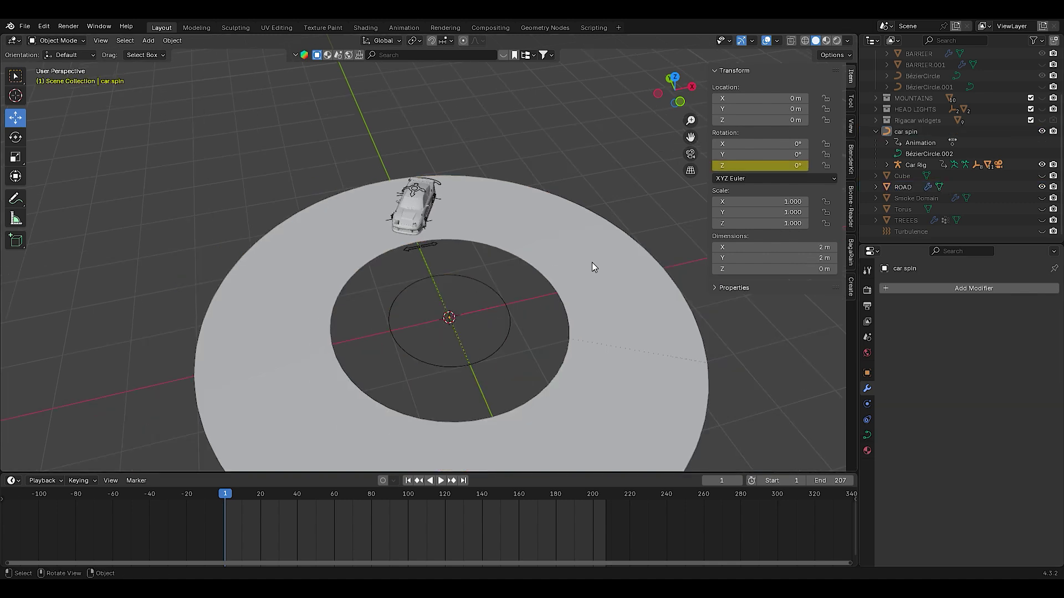
pyautogui.scroll(3, 973, 194)
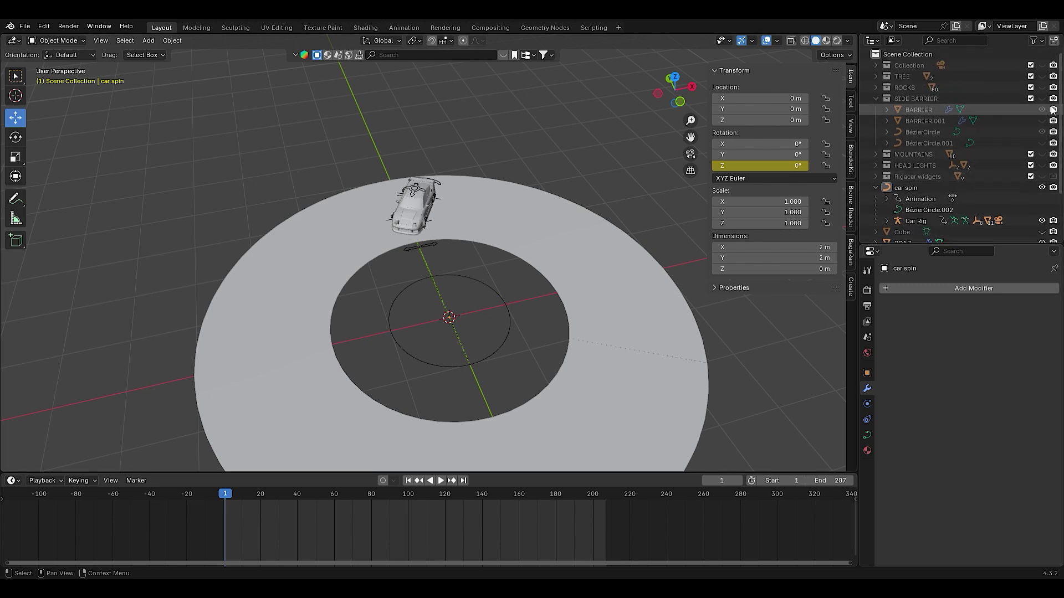
pyautogui.click(1041, 99)
pyautogui.click(908, 111)
pyautogui.scroll(4, 690, 138)
pyautogui.moveTo(690, 138); pyautogui.dragTo(668, 14)
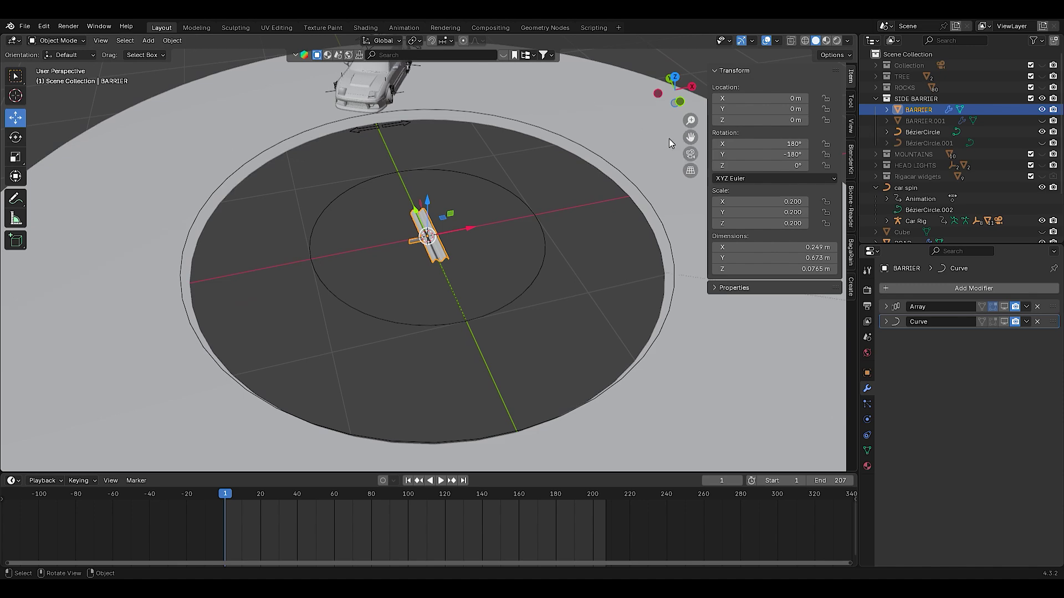
pyautogui.scroll(3, 547, 221)
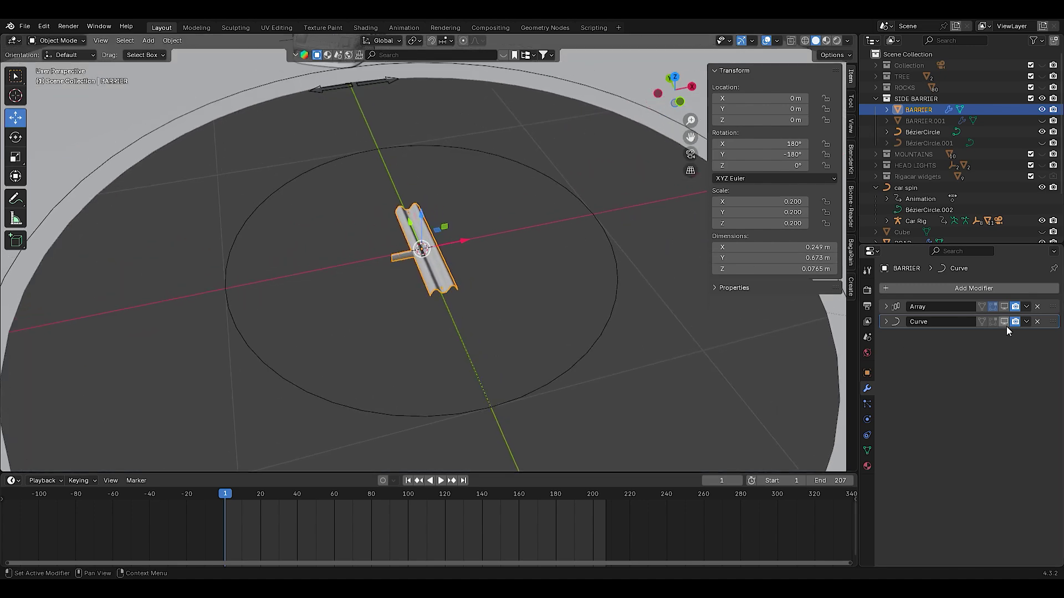
# - Enable the BARRIER's Array modifier in the viewport and expand its settings
pyautogui.click(1004, 306)
pyautogui.click(887, 307)
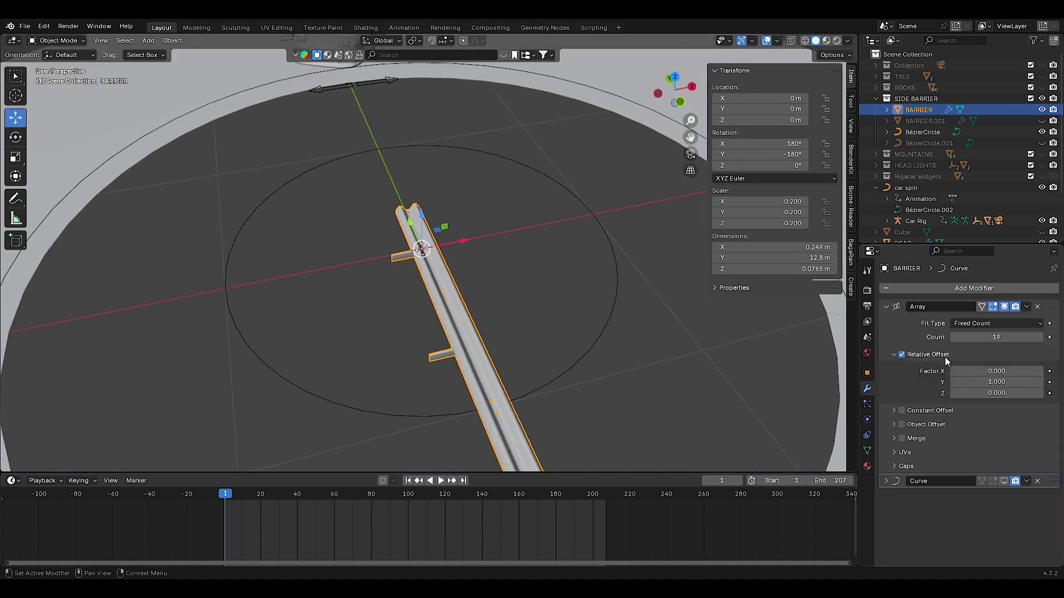
pyautogui.scroll(-6, 638, 324)
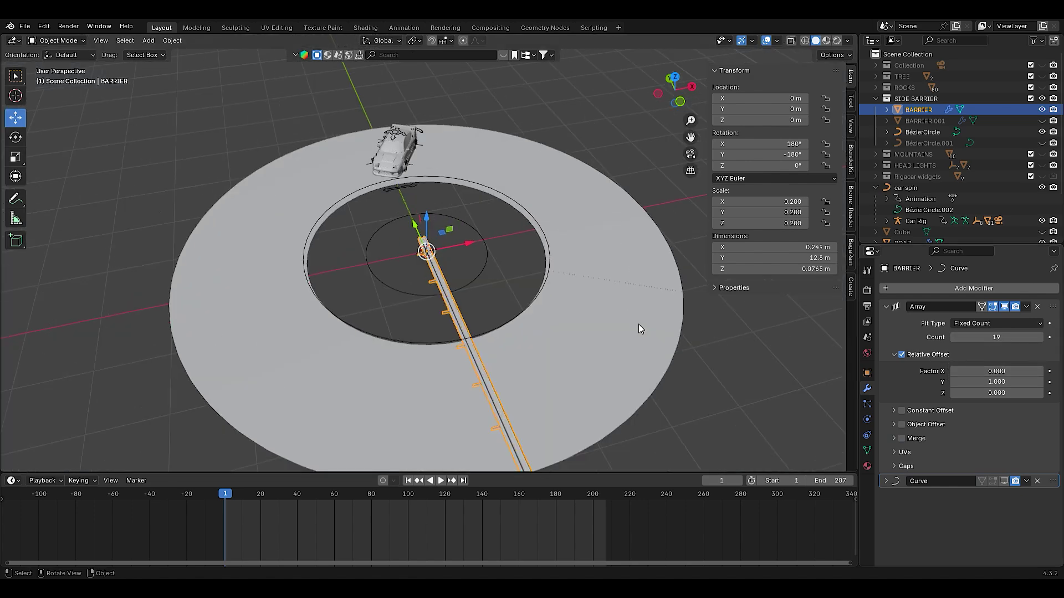
pyautogui.scroll(1, 638, 324)
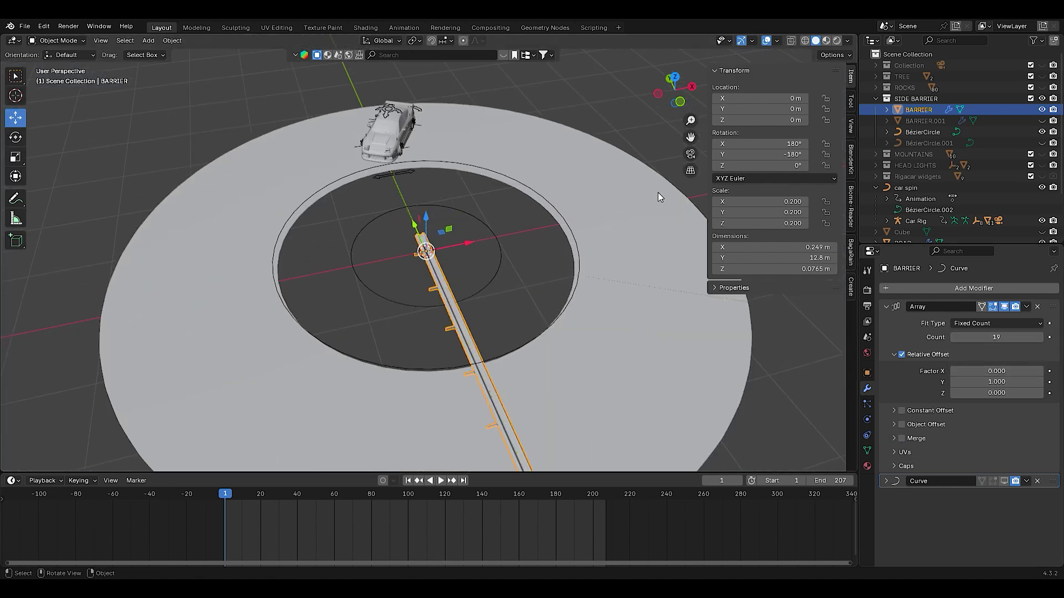
# - Enable the BARRIER's Curve modifier in the viewport, inspect its Curve Object setting and collapse both modifiers
pyautogui.click(1004, 481)
pyautogui.click(894, 482)
pyautogui.click(992, 498)
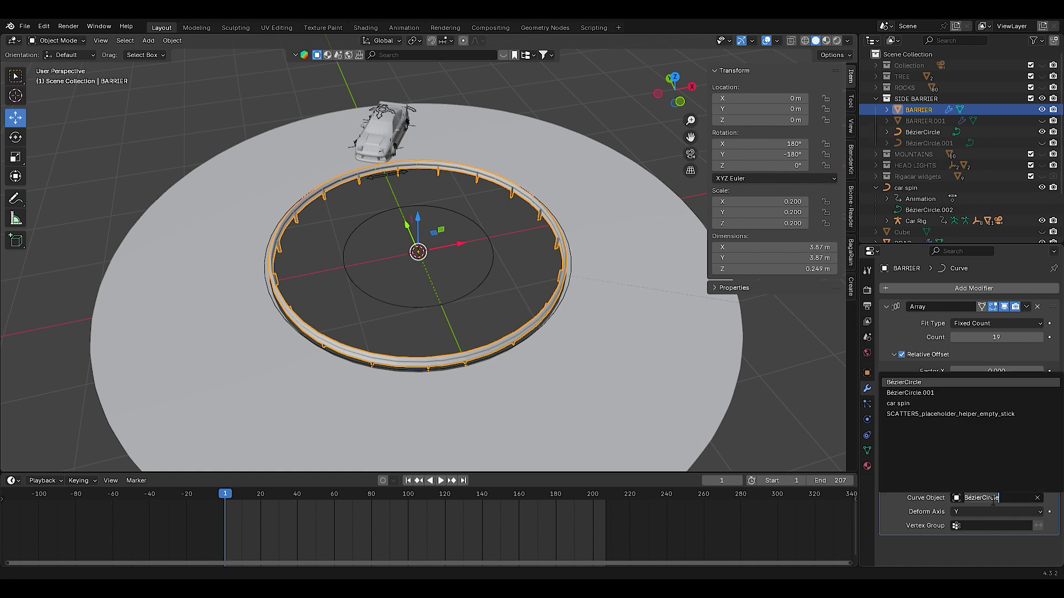
pyautogui.click(900, 527)
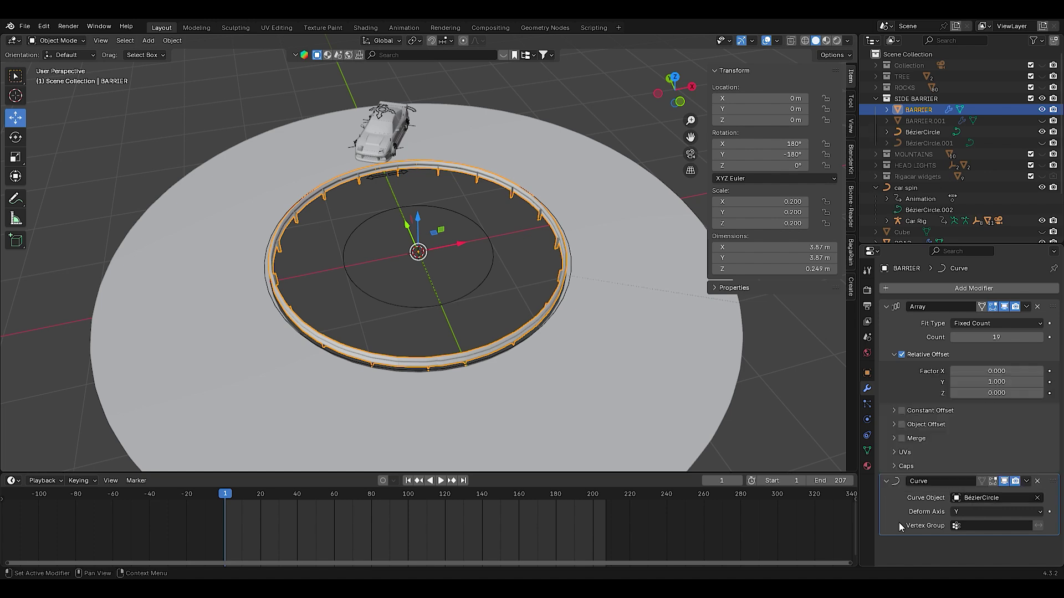
pyautogui.click(886, 307)
pyautogui.click(885, 322)
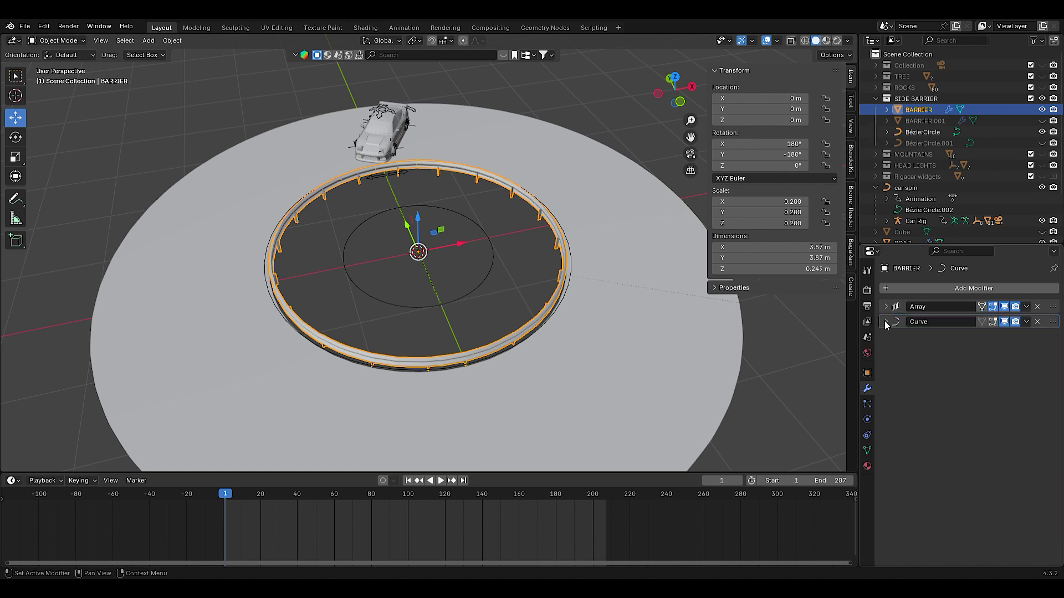
# - Unhide BARRIER.001 and BézierCircle.001 in the viewport and select the inner barrier's BézierCircle
pyautogui.click(1041, 120)
pyautogui.click(1041, 143)
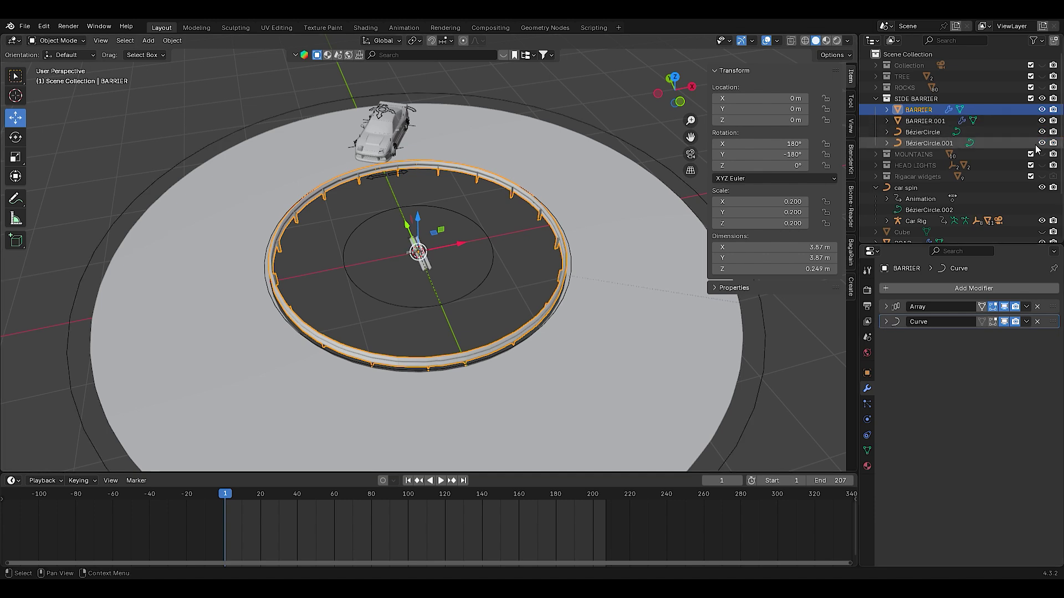
pyautogui.click(940, 143)
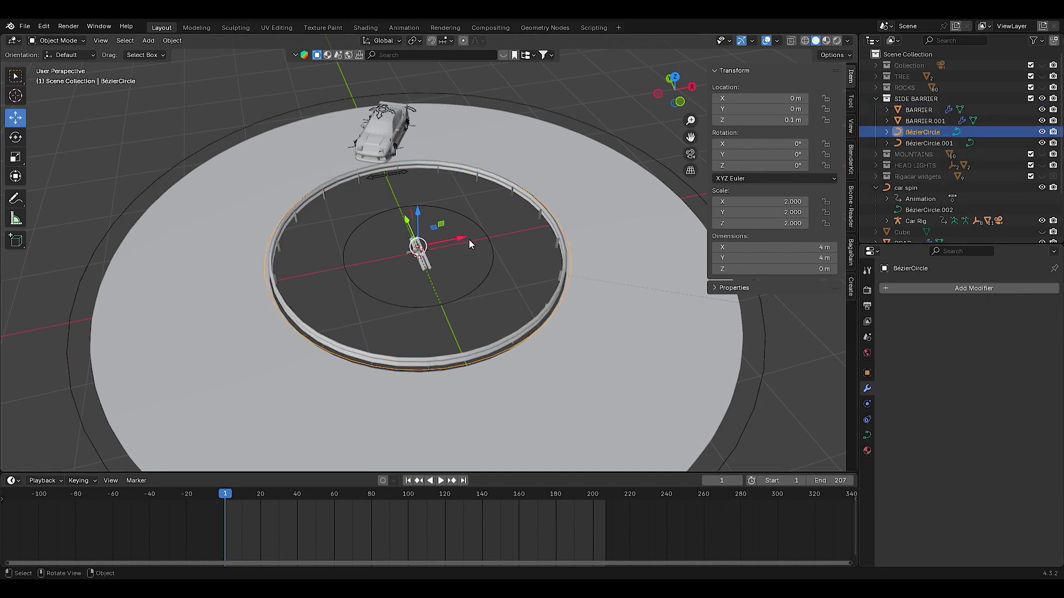
# - Enable the Array and Curve modifiers of BARRIER.001 in the viewport and deselect it
pyautogui.click(925, 121)
pyautogui.click(1003, 306)
pyautogui.click(1004, 321)
pyautogui.scroll(-4, 636, 165)
pyautogui.click(637, 165)
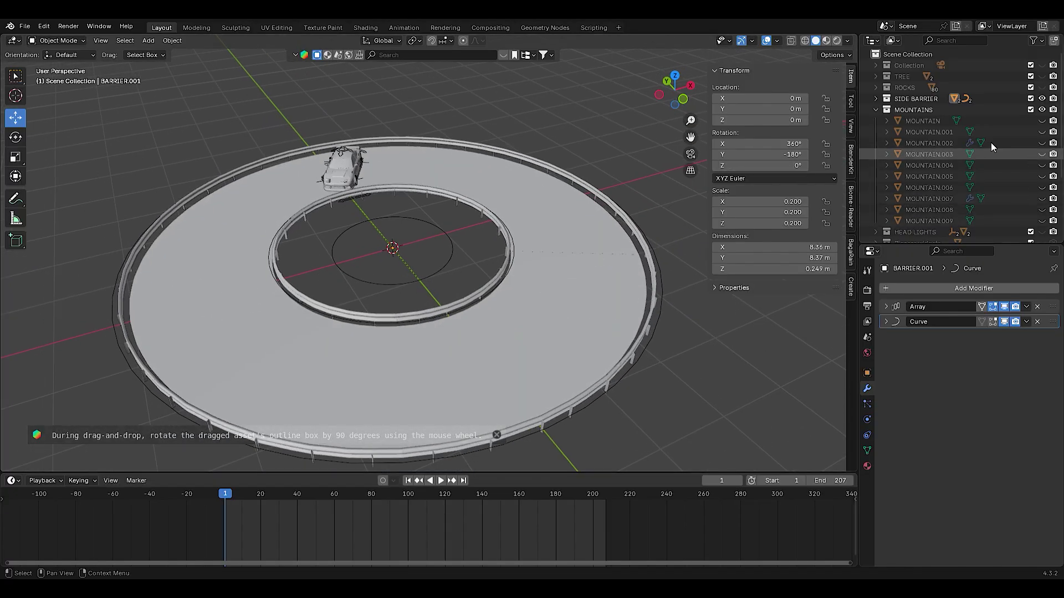
# - Unhide all the MOUNTAIN objects, from MOUNTAIN to MOUNTAIN.009, in the viewport
pyautogui.click(1042, 120)
pyautogui.click(1041, 132)
pyautogui.scroll(-6, 547, 245)
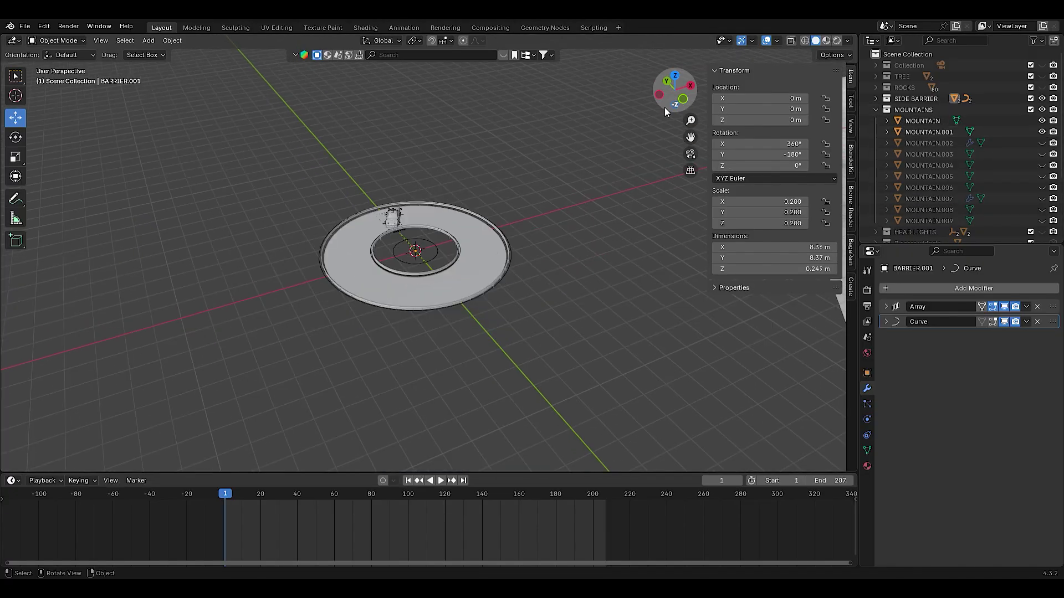
pyautogui.moveTo(665, 108); pyautogui.dragTo(664, 183)
pyautogui.scroll(-11, 556, 238)
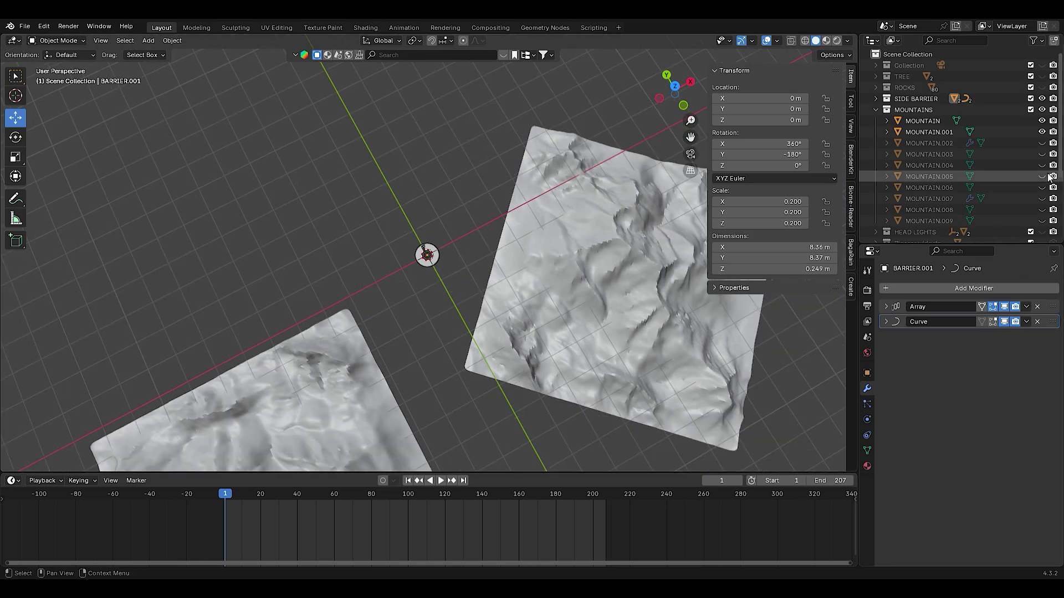
pyautogui.moveTo(1041, 143); pyautogui.dragTo(1041, 222)
pyautogui.moveTo(637, 219); pyautogui.dragTo(609, 161, button='middle')
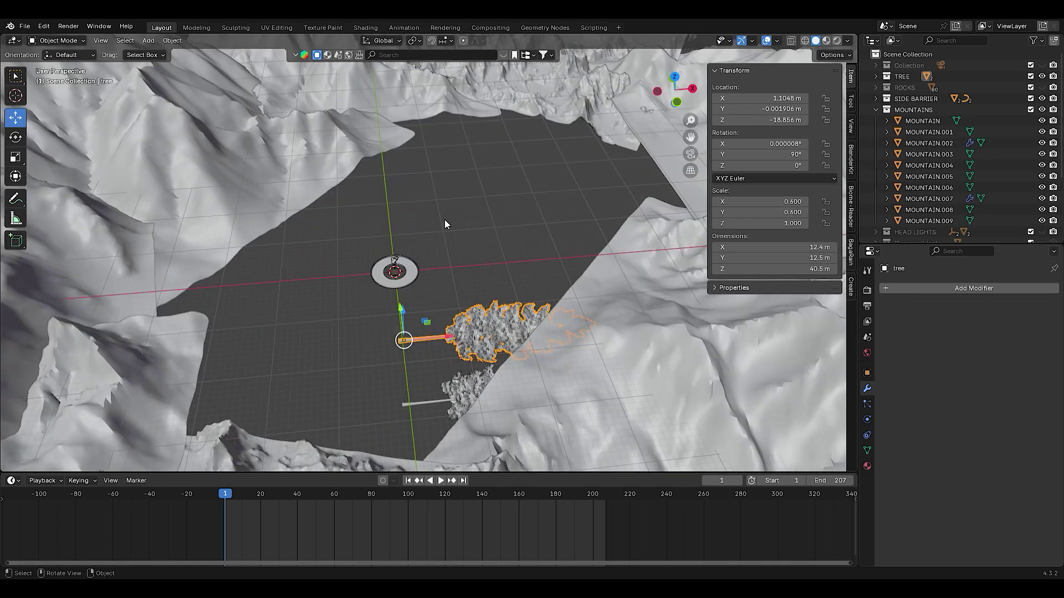
# - Unhide the TREEES plane in the viewport and select it
pyautogui.hotkey('shift', 'a')
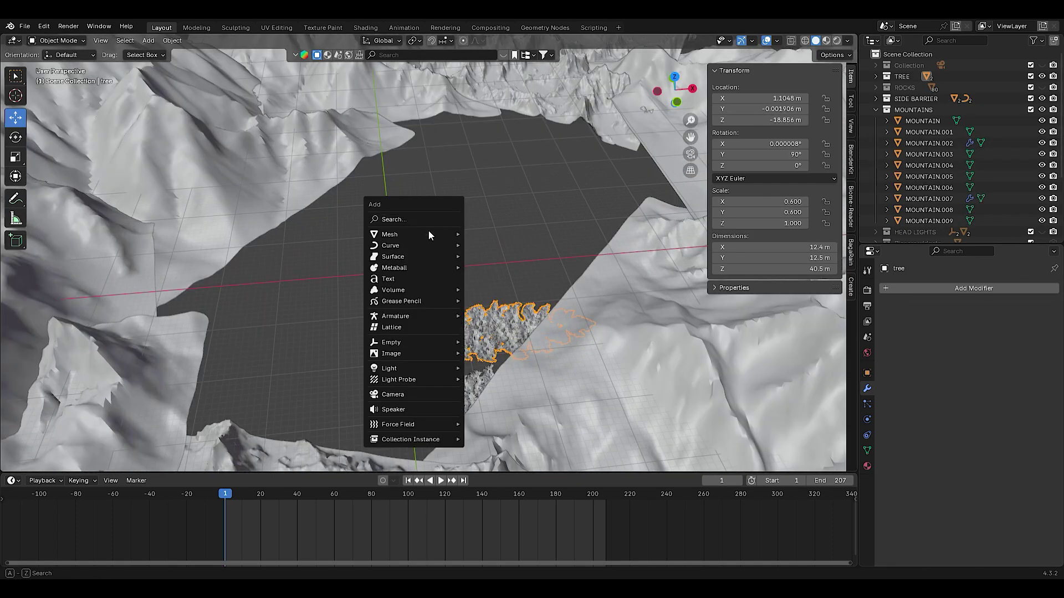
pyautogui.scroll(-5, 1028, 225)
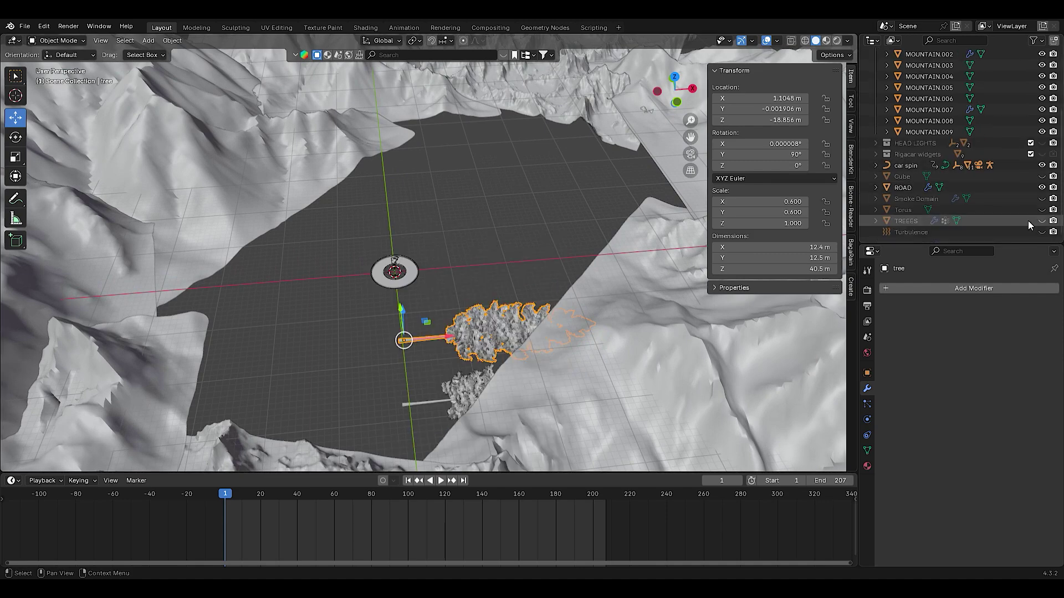
pyautogui.click(1042, 220)
pyautogui.click(915, 221)
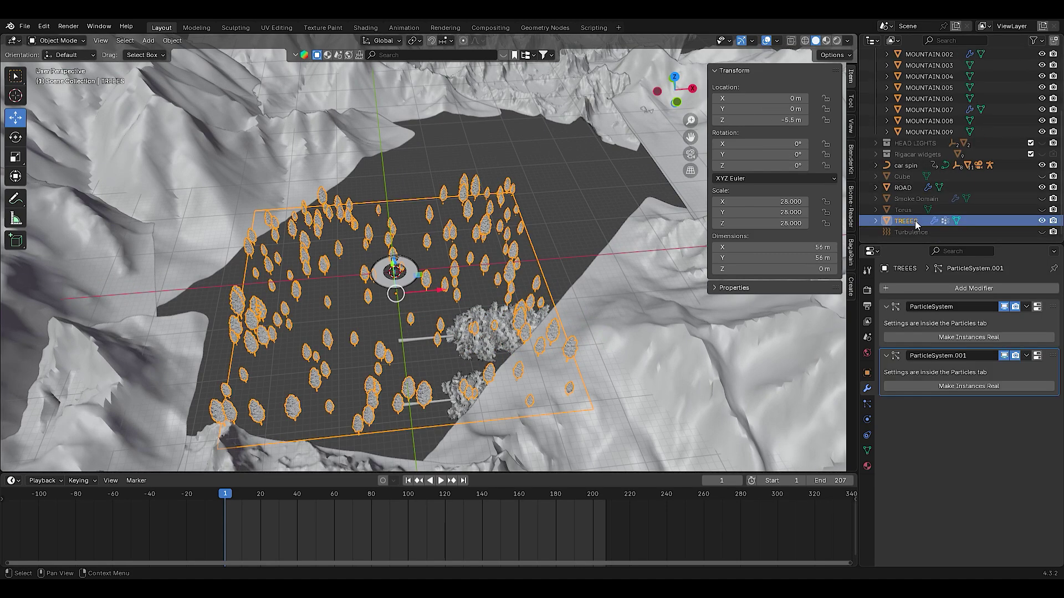
# - Examine the TREEES plane's particle emission and render settings and the trees scattered around the road
pyautogui.click(867, 404)
pyautogui.scroll(-6, 958, 362)
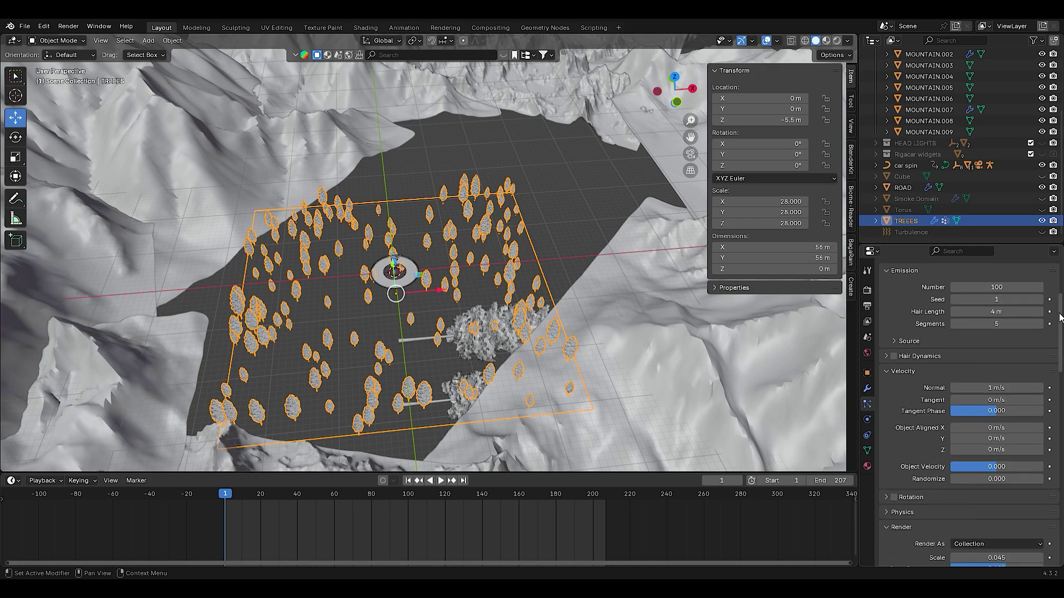
pyautogui.scroll(-10, 950, 384)
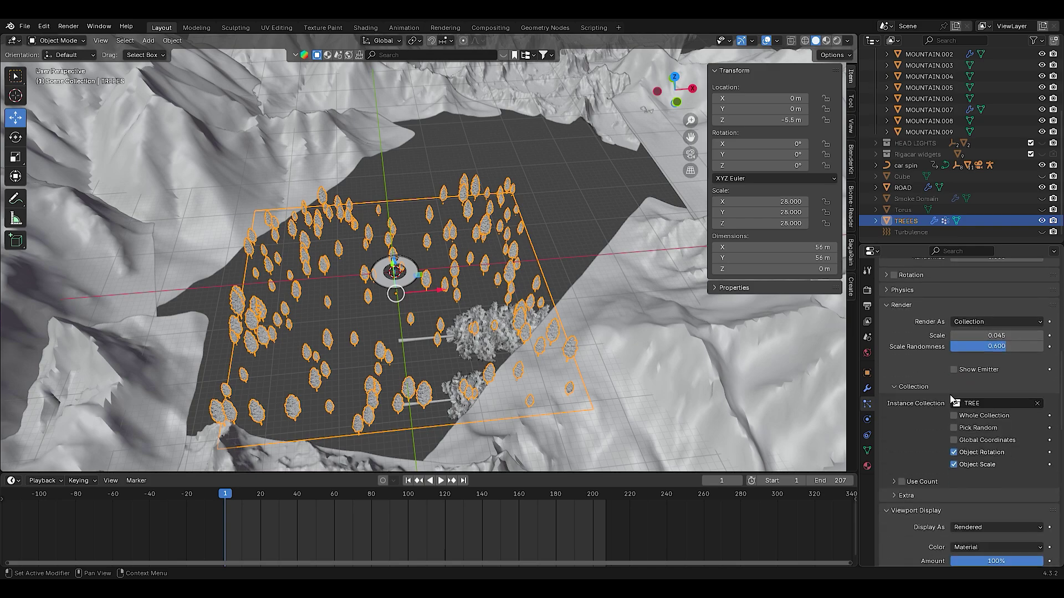
pyautogui.moveTo(674, 89); pyautogui.dragTo(673, 50)
pyautogui.scroll(6, 624, 147)
pyautogui.moveTo(691, 136); pyautogui.dragTo(792, 177)
pyautogui.scroll(1, 689, 132)
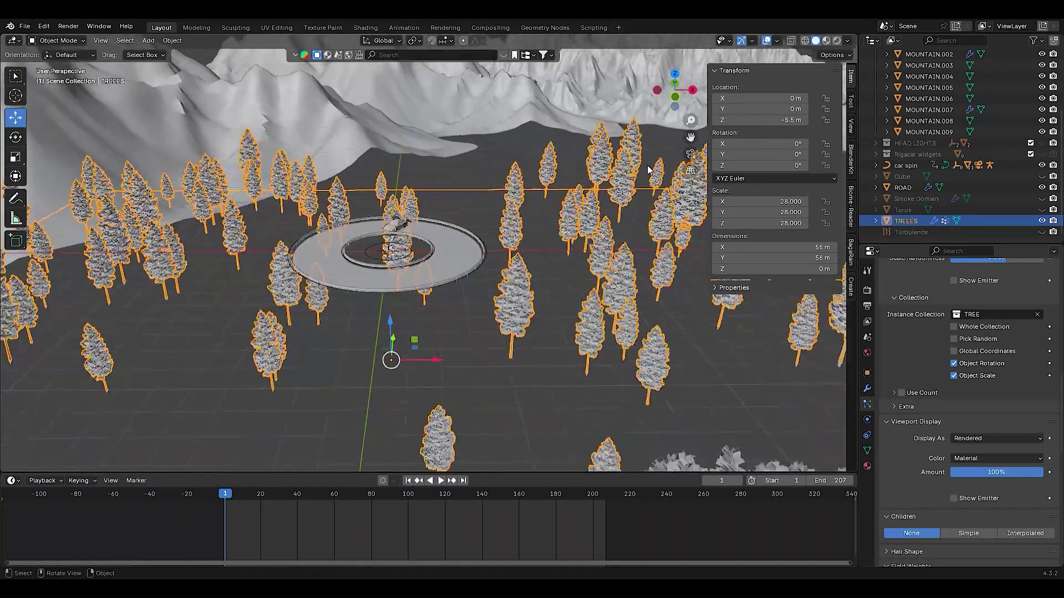
pyautogui.moveTo(675, 90); pyautogui.dragTo(648, 177)
pyautogui.scroll(-2, 609, 132)
pyautogui.moveTo(677, 100); pyautogui.dragTo(677, 80)
pyautogui.scroll(3, 1022, 171)
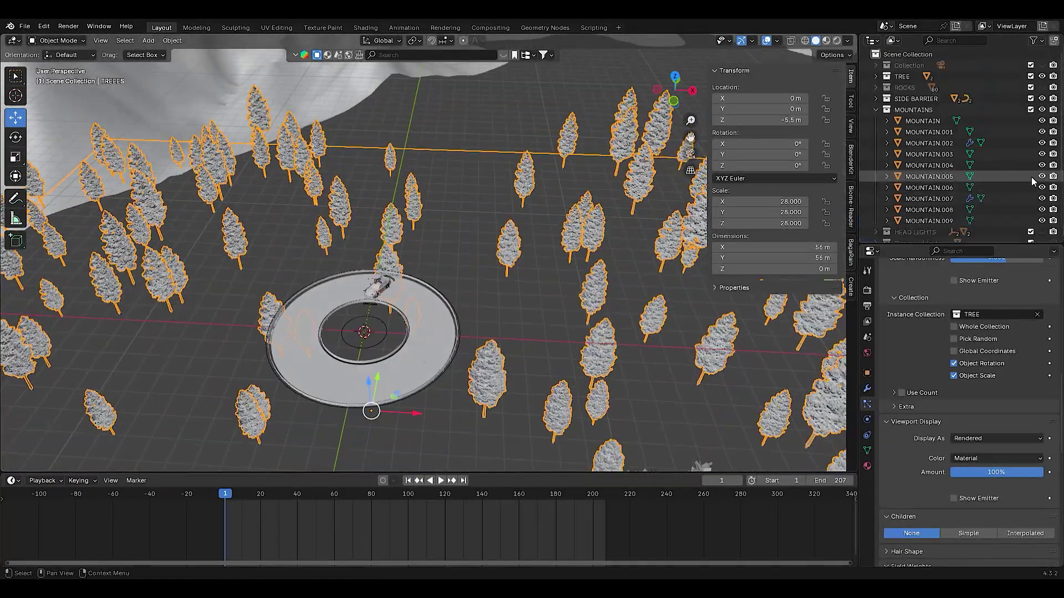
# - Collapse the MOUNTAINS collection, unhide the ROCKS collection and select the rock in the middle of the road ring
pyautogui.click(874, 110)
pyautogui.click(1041, 87)
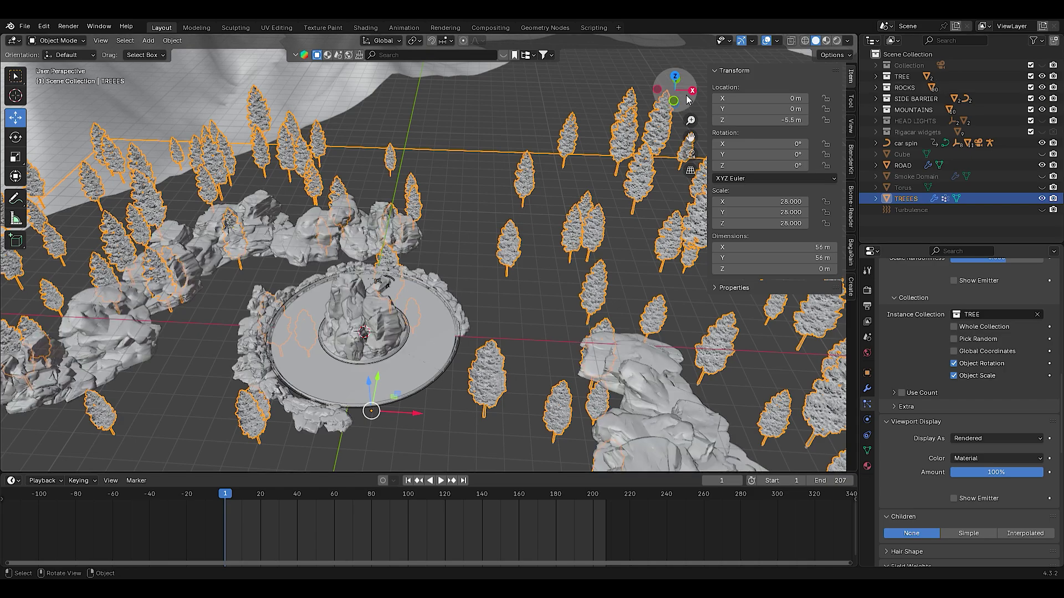
pyautogui.moveTo(677, 94); pyautogui.dragTo(550, 132)
pyautogui.click(550, 132)
pyautogui.scroll(5, 435, 232)
pyautogui.click(464, 206)
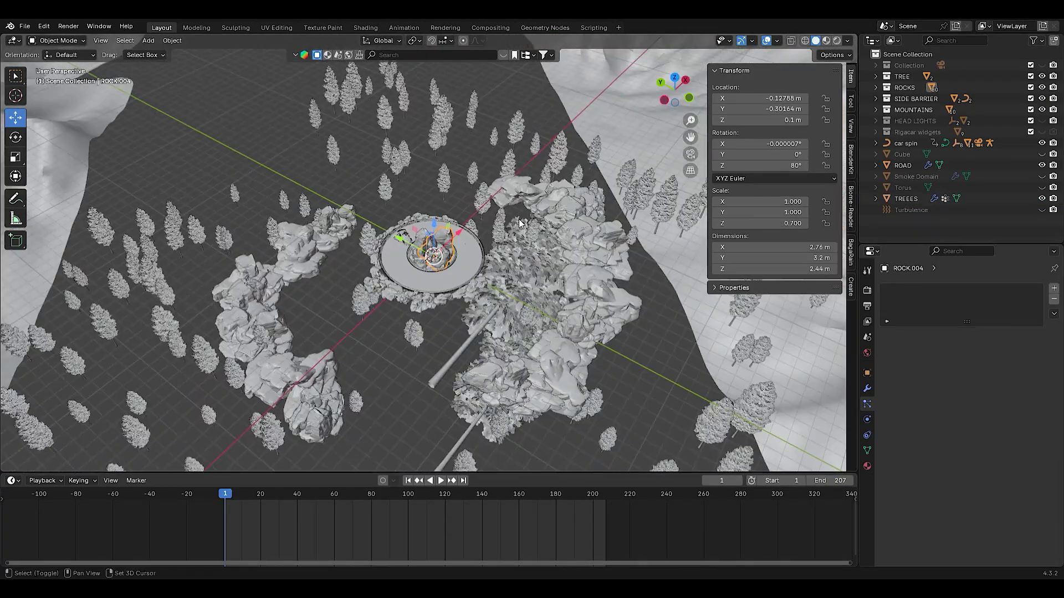
pyautogui.hotkey('shift', 'a')
pyautogui.moveTo(499, 233)
pyautogui.press('Escape')
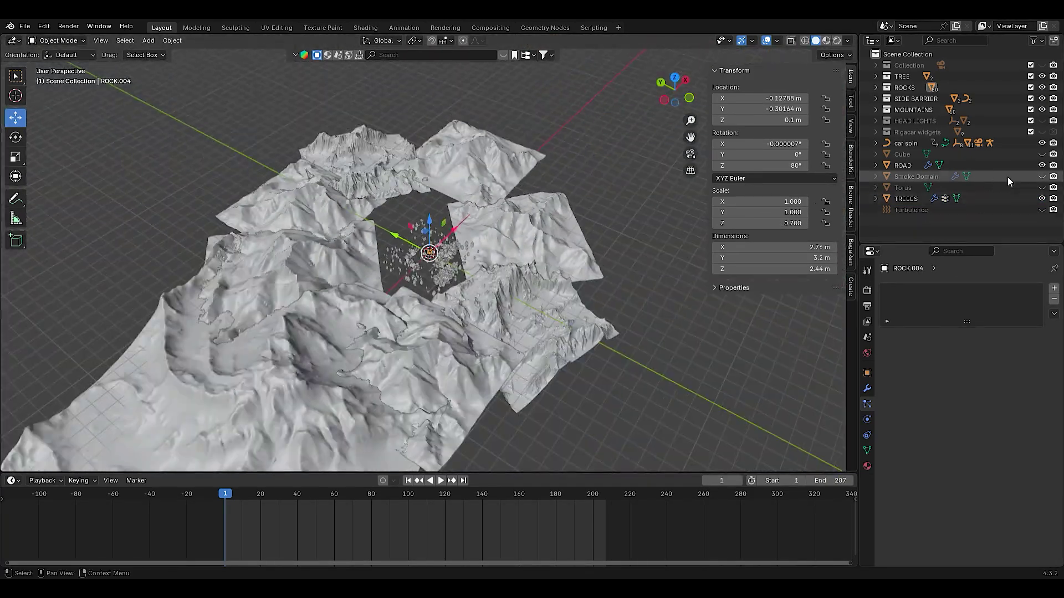
# - Unhide the large Cube enclosing the mountain scene and select it
pyautogui.click(912, 155)
pyautogui.moveTo(677, 93); pyautogui.dragTo(576, 163)
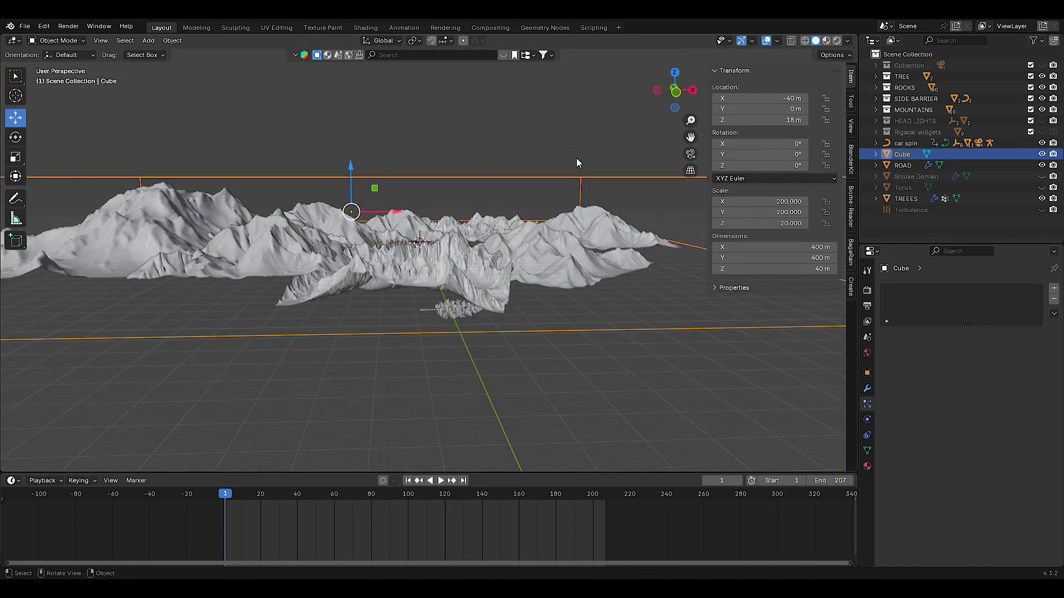
# - Change the timeline area to the Shader Editor and enlarge it for the World nodes
pyautogui.moveTo(624, 475); pyautogui.dragTo(604, 405)
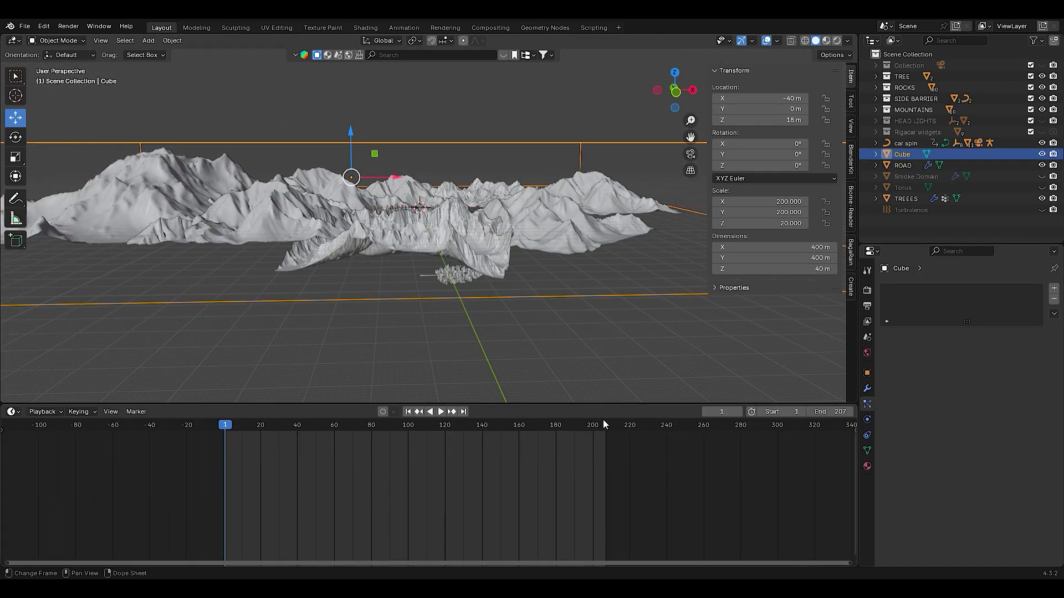
pyautogui.click(13, 411)
pyautogui.click(64, 511)
pyautogui.moveTo(228, 407); pyautogui.dragTo(228, 308)
# - Move the unconnected scythian_tombs_2_4k.exr texture node away from the World node chain and examine the remaining nodes
pyautogui.scroll(-2, 621, 477)
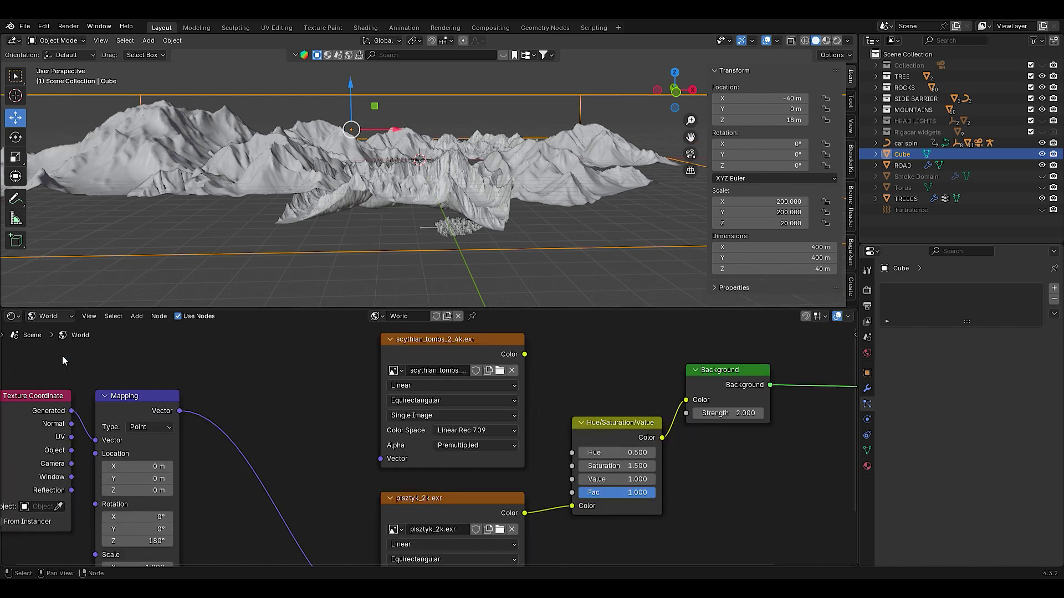
pyautogui.scroll(-7, 464, 424)
pyautogui.moveTo(448, 389); pyautogui.dragTo(315, 319)
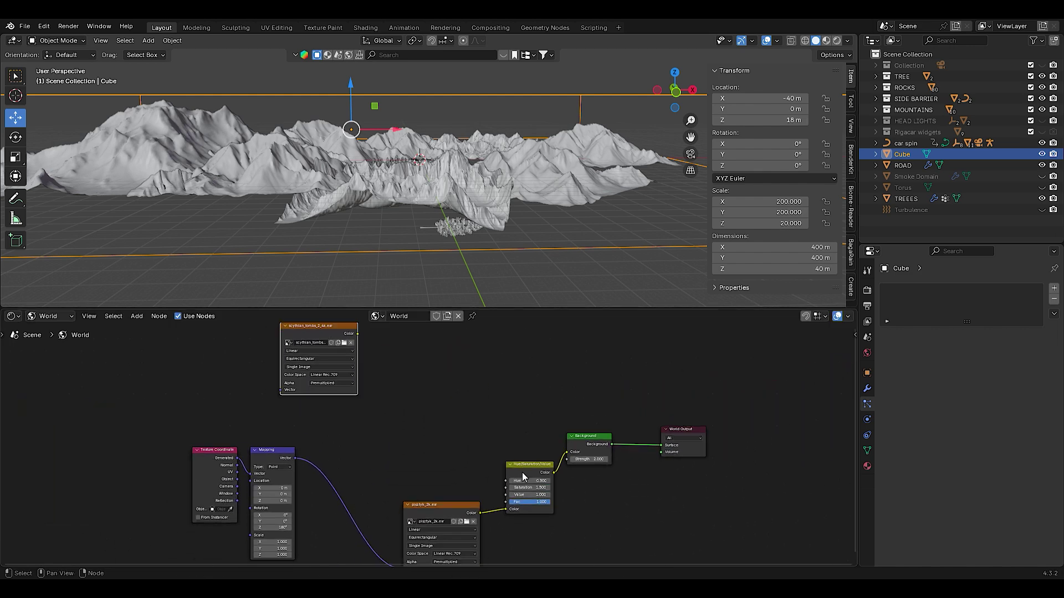
pyautogui.scroll(3, 608, 483)
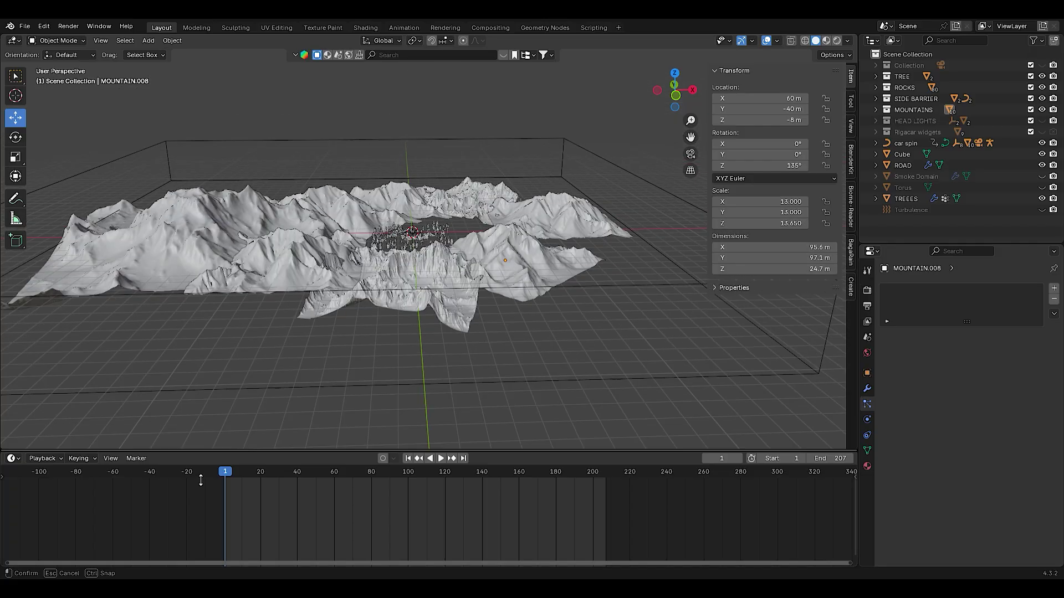
# - Select the Camera and look through it in the viewport
pyautogui.hotkey('shift', 'a')
pyautogui.click(221, 516)
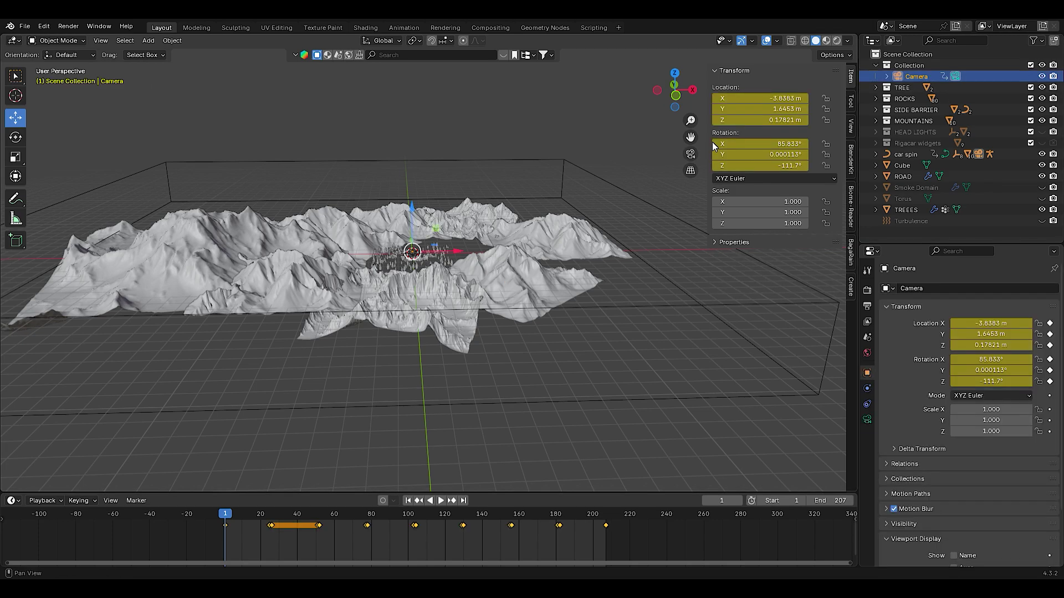
pyautogui.click(691, 154)
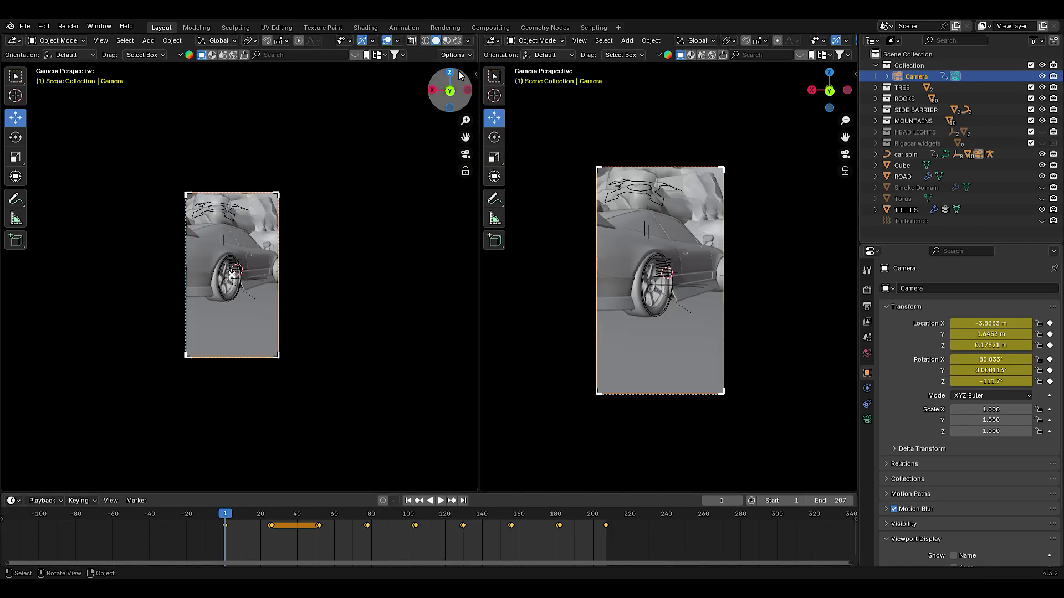
# - Try to parent the Camera to the Car Rig
pyautogui.moveTo(459, 76); pyautogui.dragTo(207, 271)
pyautogui.scroll(-2, 208, 270)
pyautogui.click(211, 317)
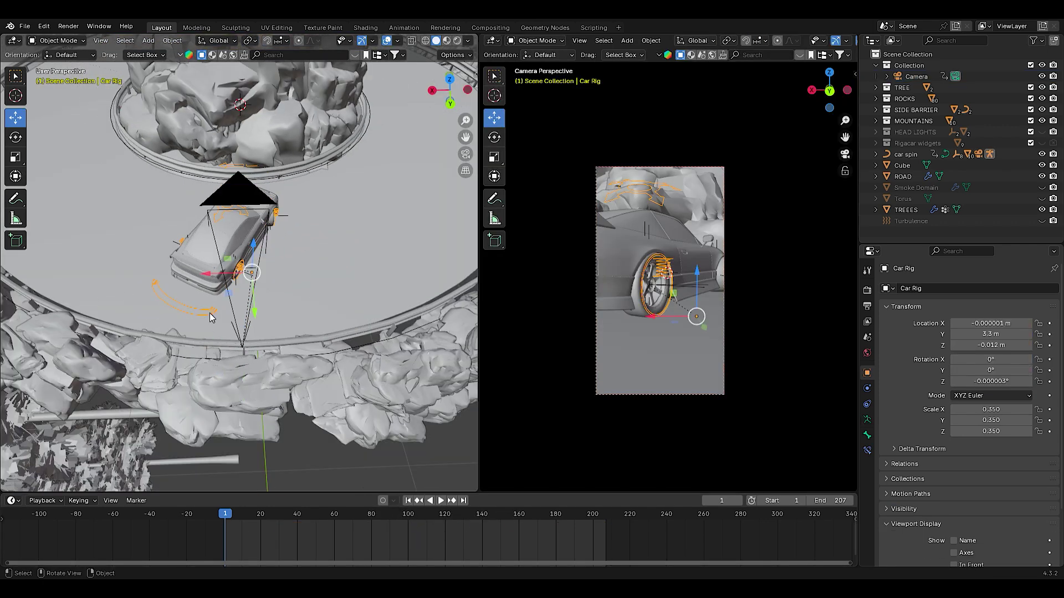
pyautogui.click(242, 198)
pyautogui.keyDown('shift'); pyautogui.click(212, 312); pyautogui.keyUp('shift')
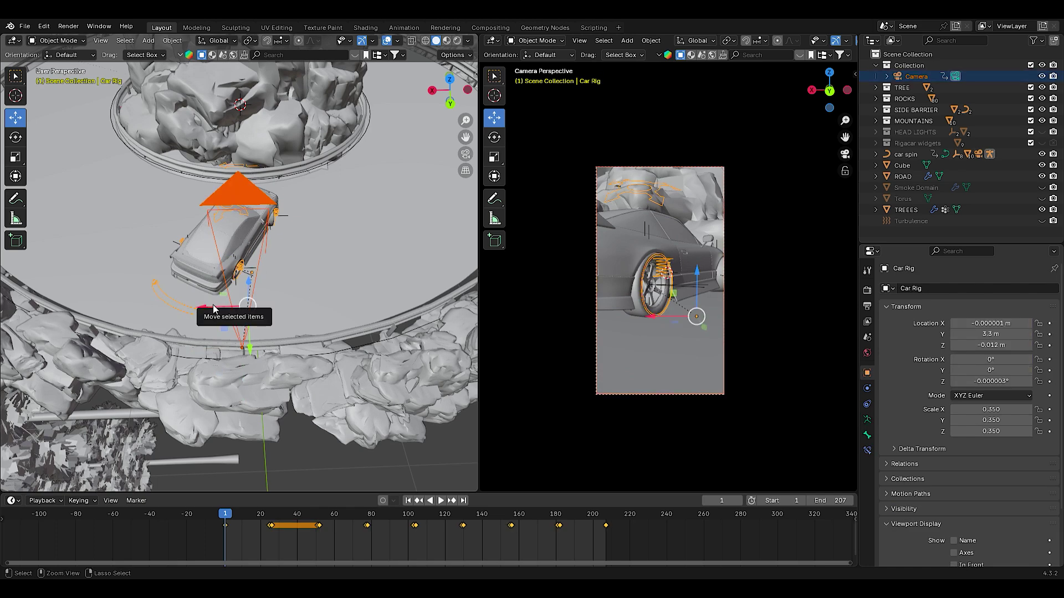
pyautogui.hotkey('ctrl', 'p')
pyautogui.click(148, 315)
# - Select the Camera and scrub through its keyframed animation
pyautogui.click(241, 194)
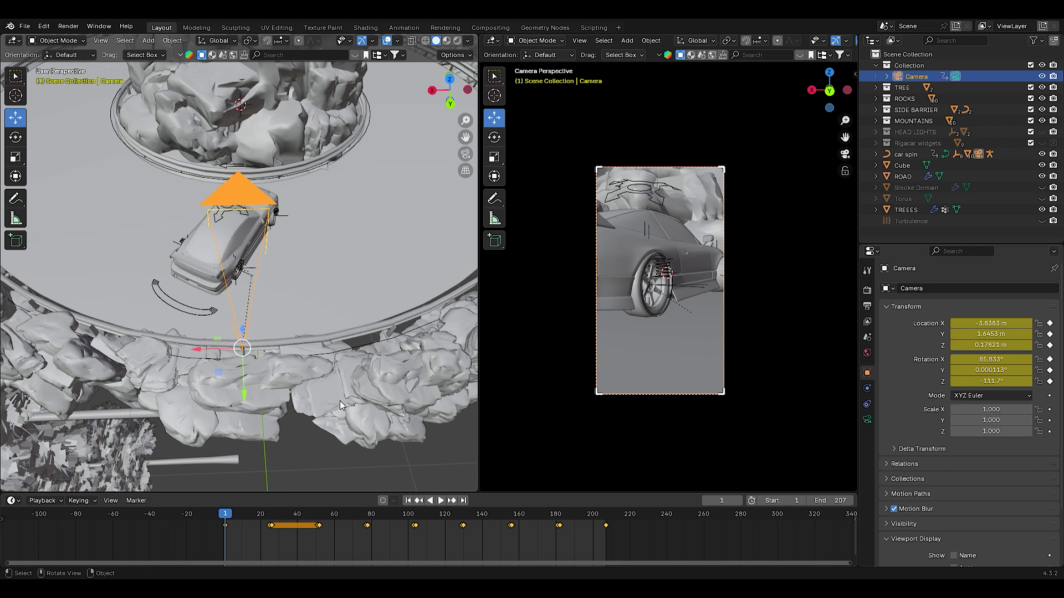
pyautogui.moveTo(242, 520); pyautogui.dragTo(431, 522)
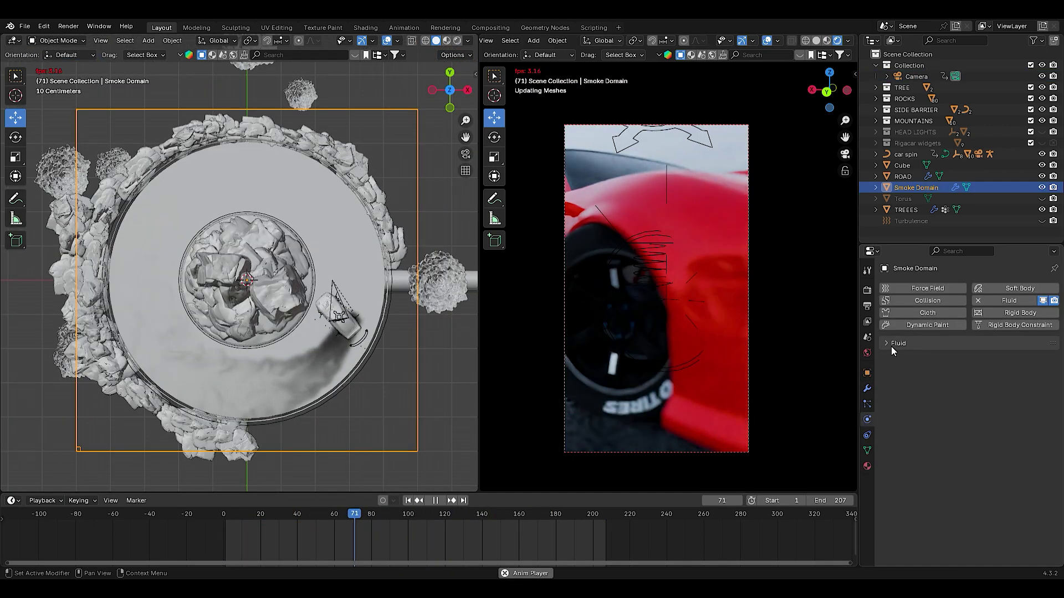
# - Expand the Smoke Domain's Fluid settings and stop the animation playback
pyautogui.click(891, 345)
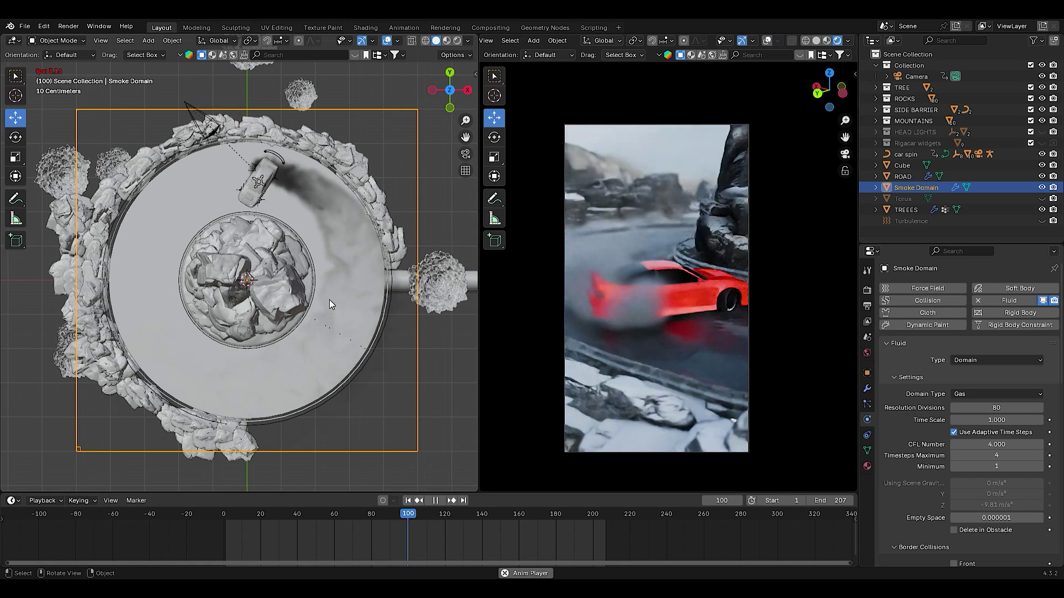
pyautogui.press('space')
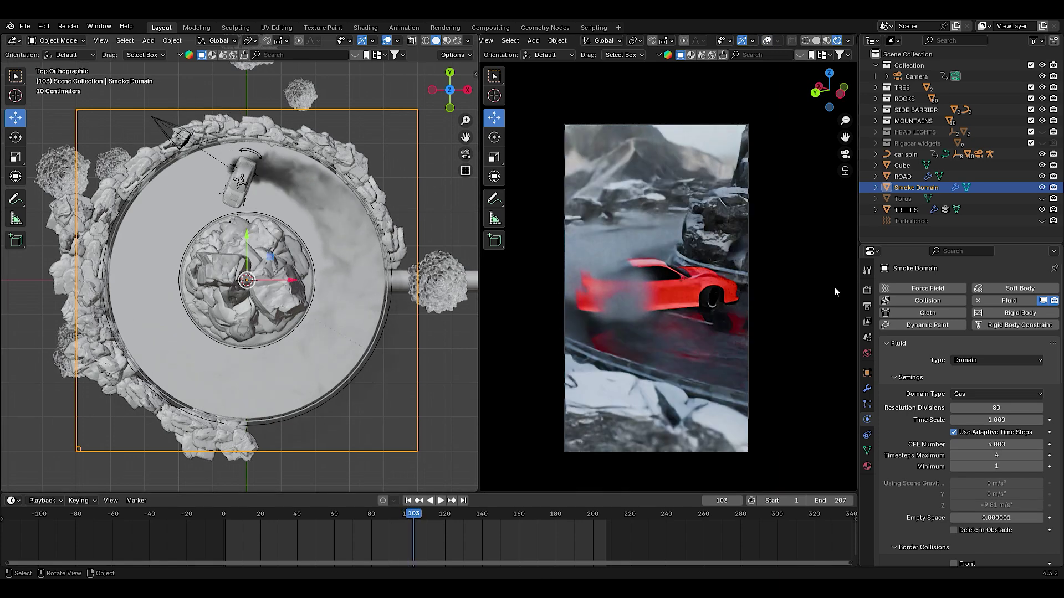
# - Examine the render sampling, denoise and motion blur settings
pyautogui.click(867, 291)
pyautogui.scroll(-5, 886, 387)
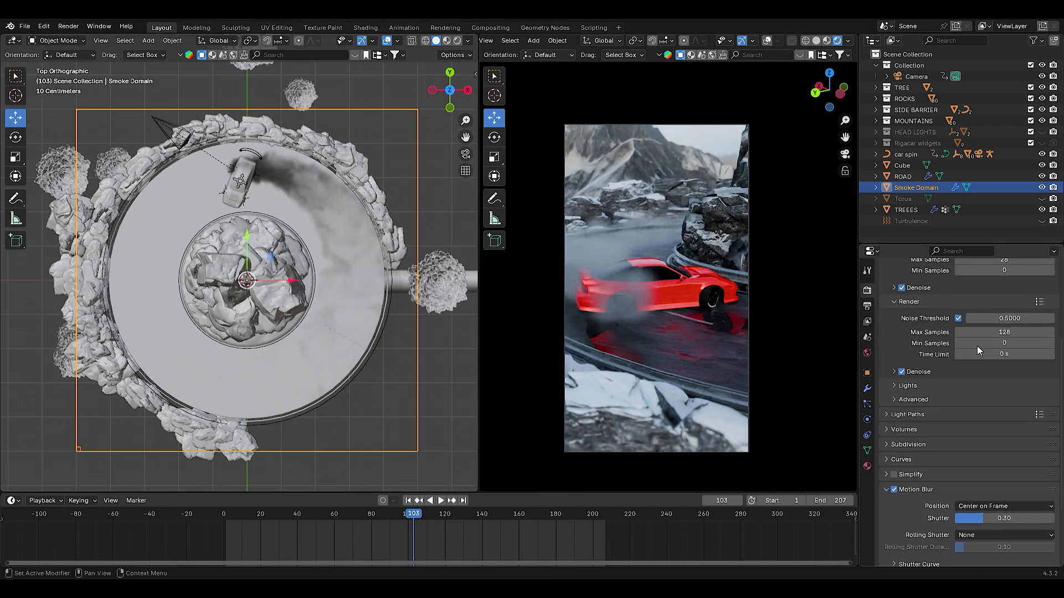